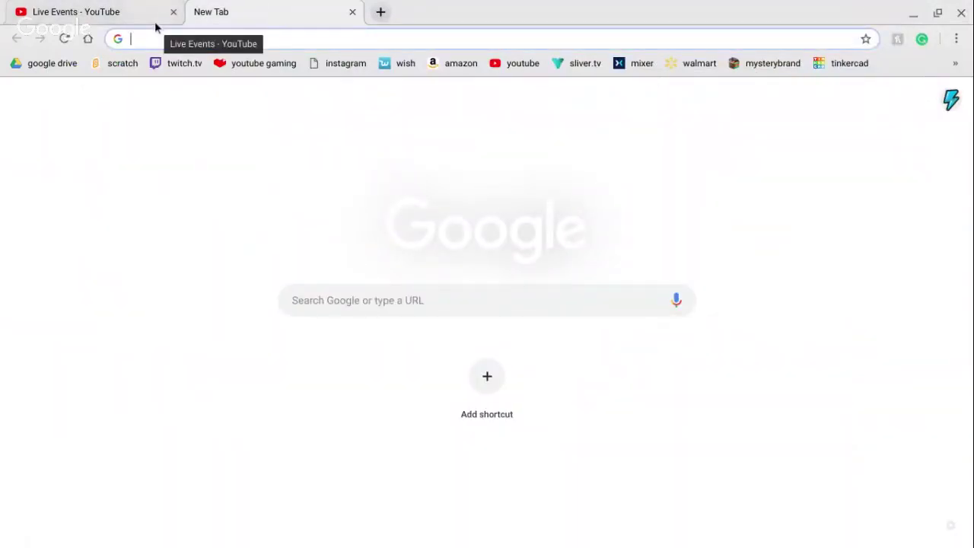
Toggle full screen to view the signed-in account's profile menu, then exit full screen.
{"action": "key", "text": "F11"}
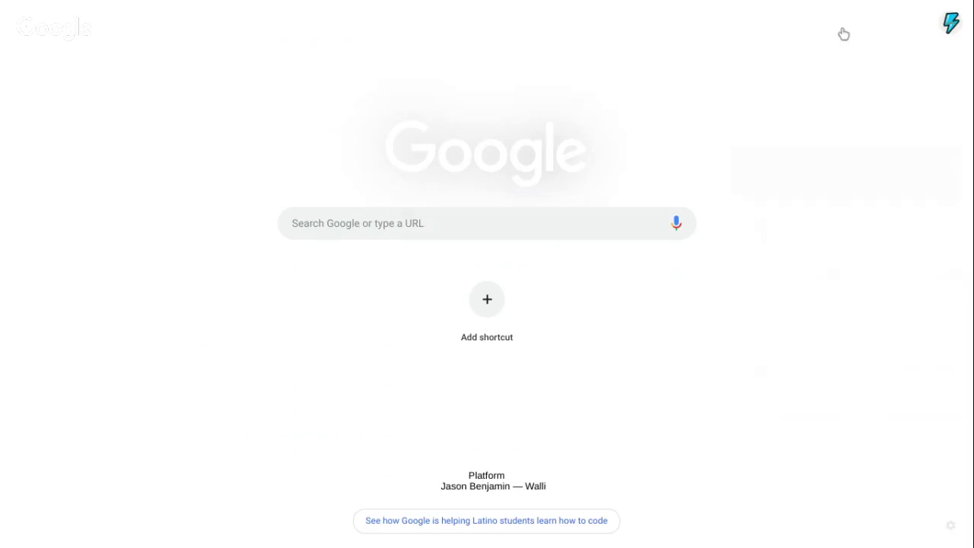
{"action": "left_click", "coordinate": [949, 24]}
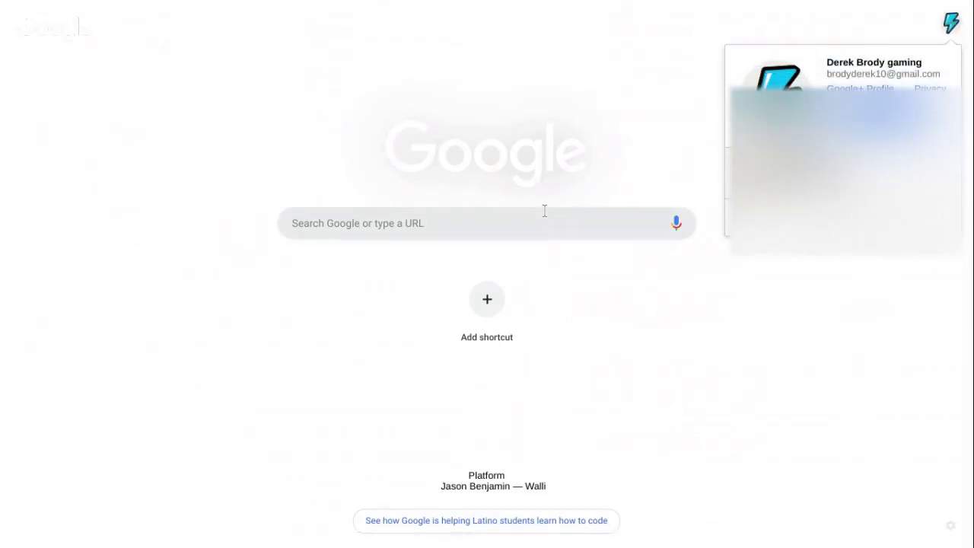
{"action": "key", "text": "F11"}
Search for 'google' from the new tab page.
{"action": "left_click", "coordinate": [456, 308]}
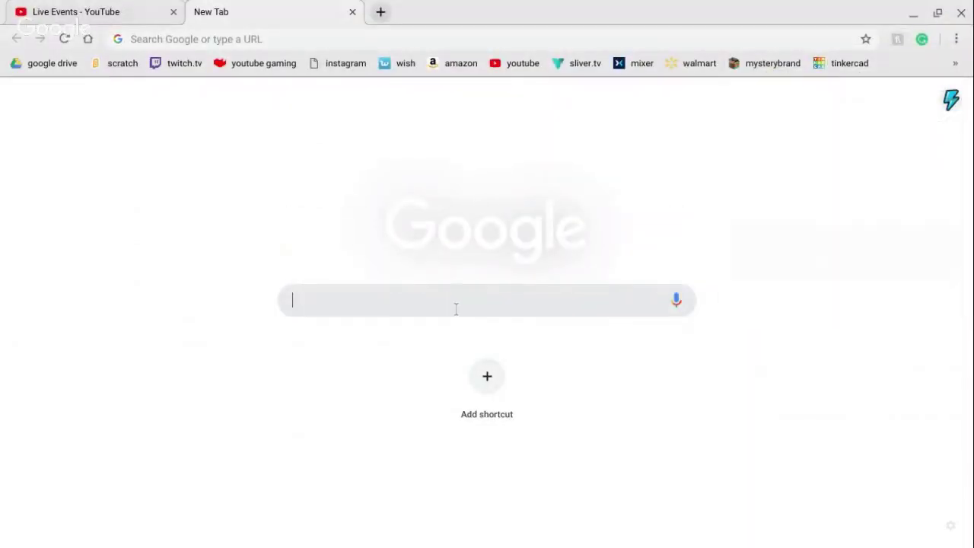
{"action": "type", "text": "go"}
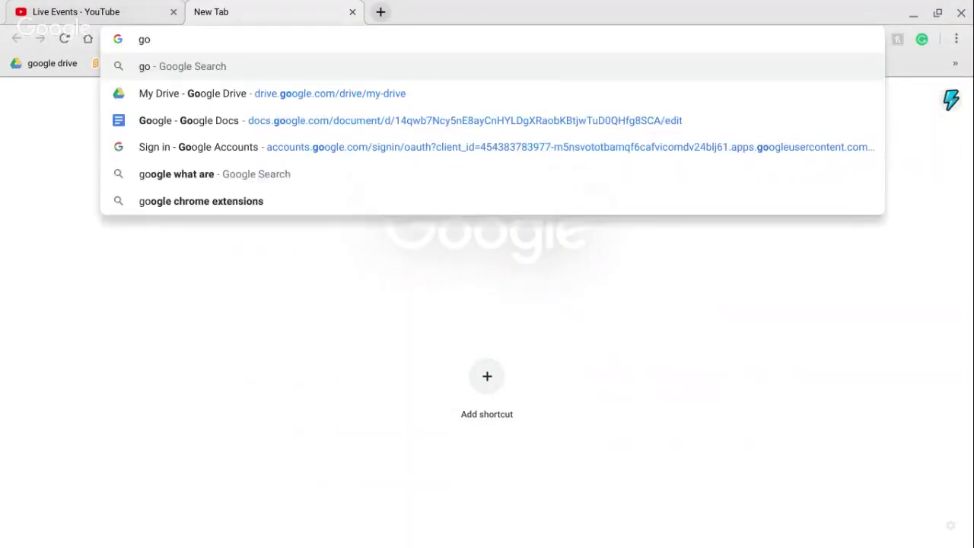
{"action": "type", "text": "o"}
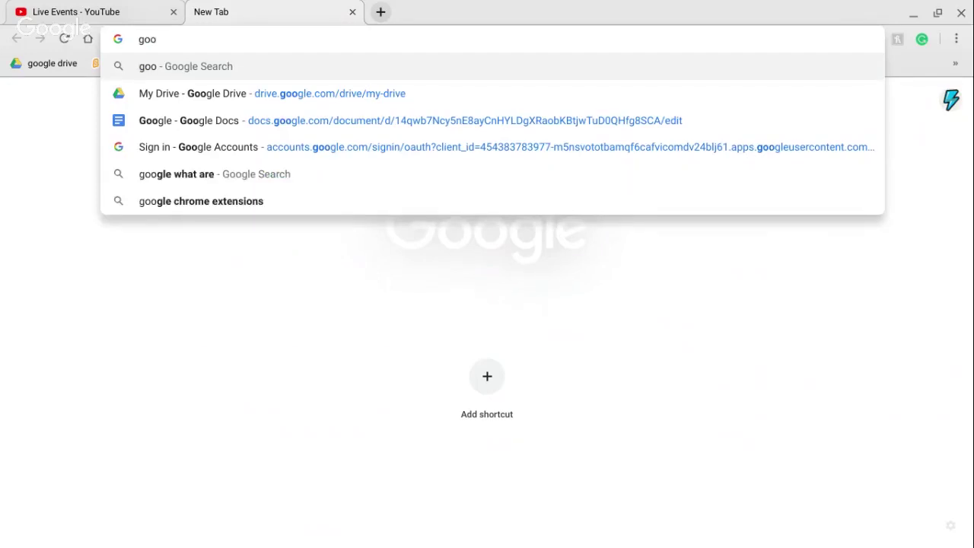
{"action": "type", "text": "gle"}
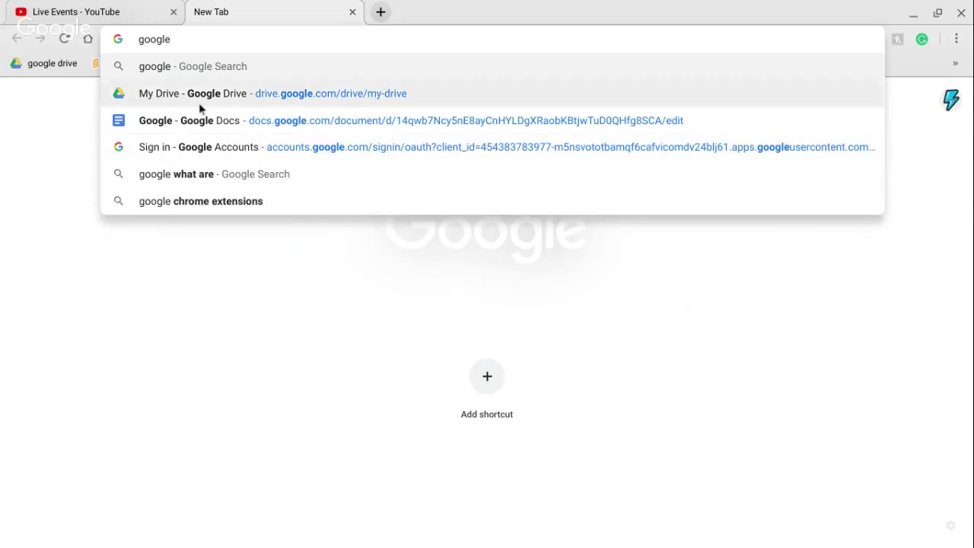
{"action": "key", "text": "Return"}
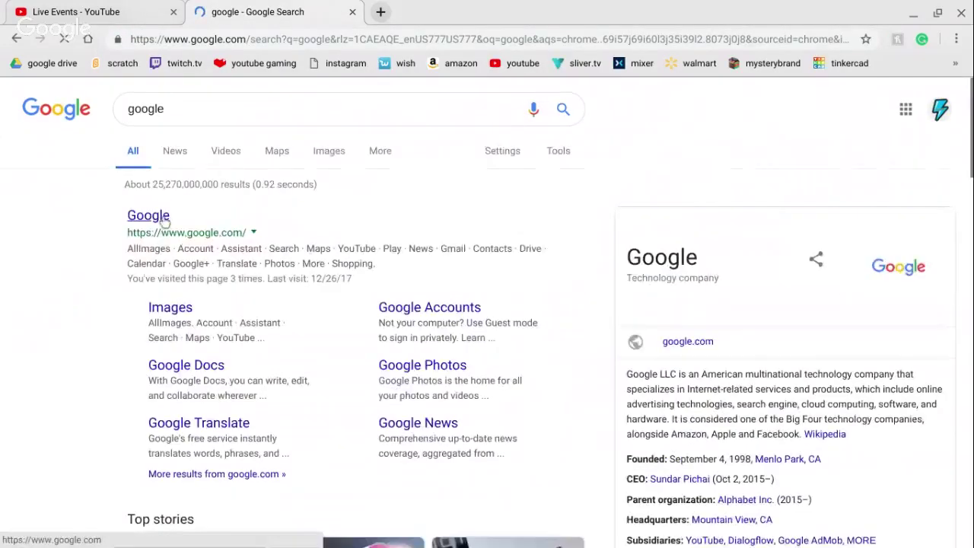
Go to the Google homepage from the results and choose Account in the Google apps grid.
{"action": "left_click", "coordinate": [162, 218]}
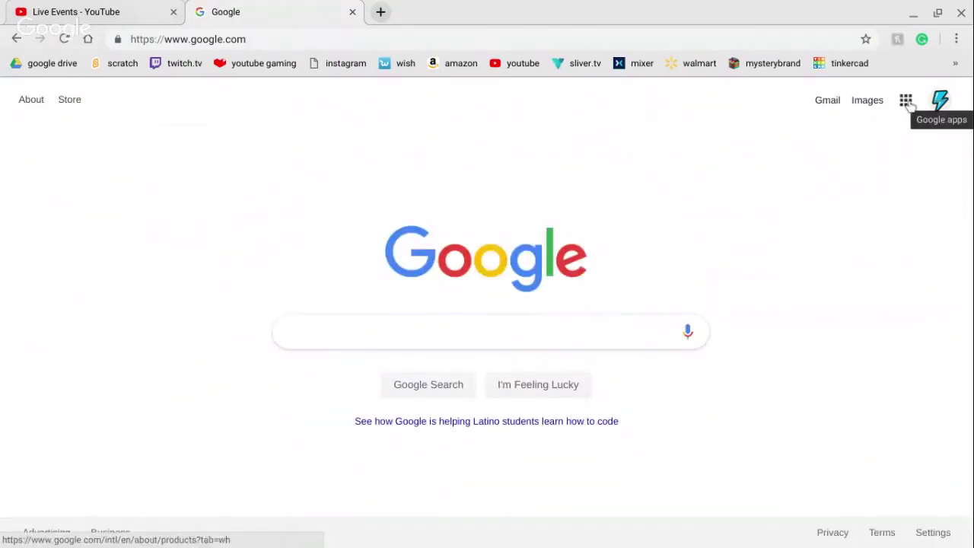
{"action": "left_click", "coordinate": [906, 102]}
{"action": "scroll", "coordinate": [821, 353], "scroll_direction": "down", "scroll_amount": 3}
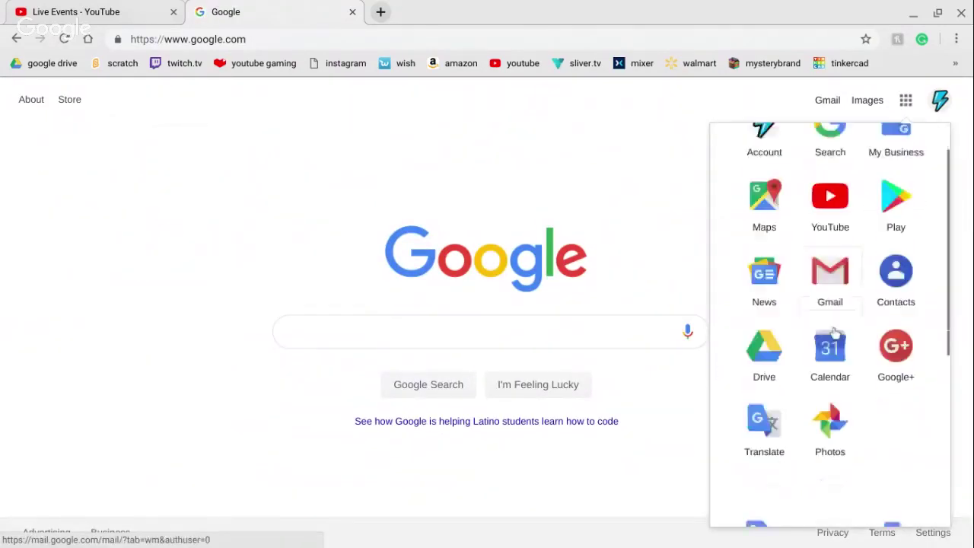
{"action": "scroll", "coordinate": [821, 353], "scroll_direction": "down", "scroll_amount": 3}
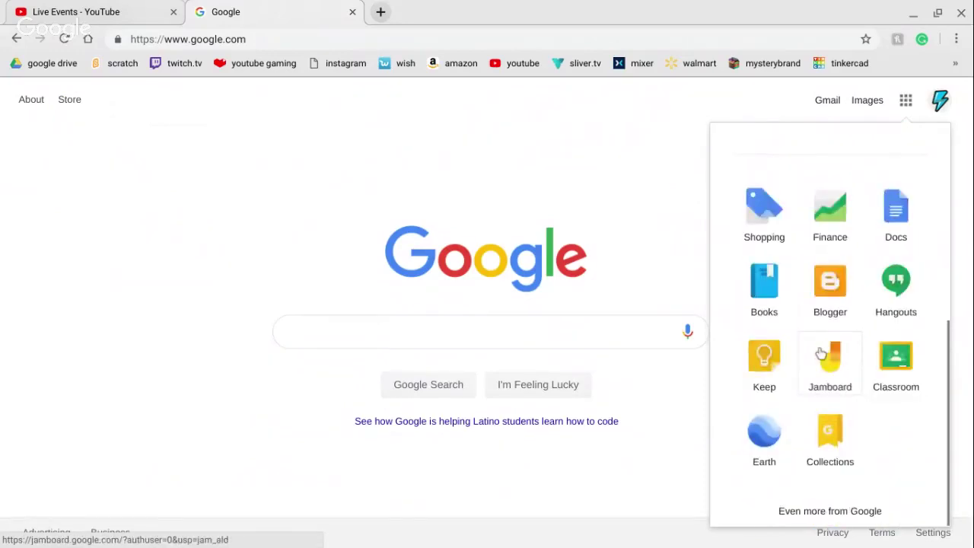
{"action": "scroll", "coordinate": [820, 352], "scroll_direction": "up", "scroll_amount": 5}
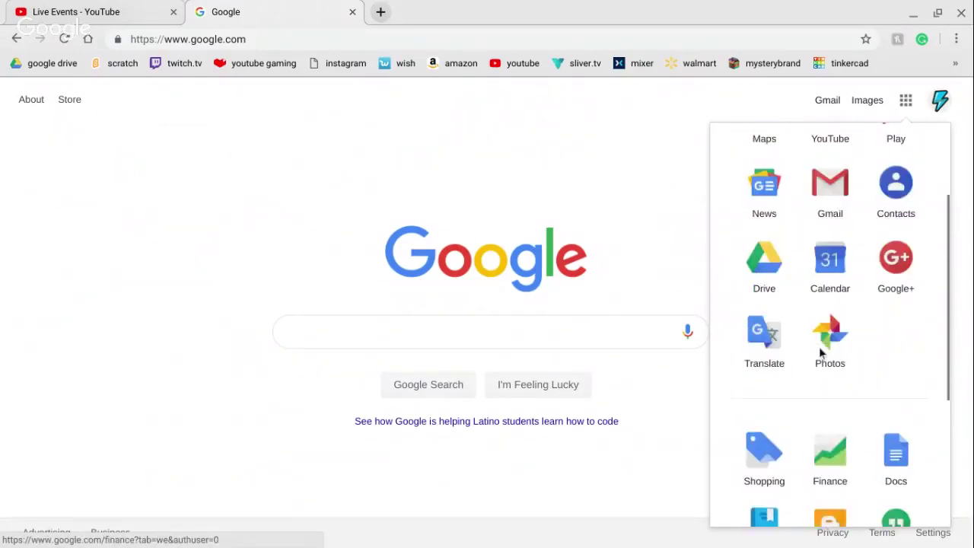
{"action": "scroll", "coordinate": [820, 352], "scroll_direction": "up", "scroll_amount": 1}
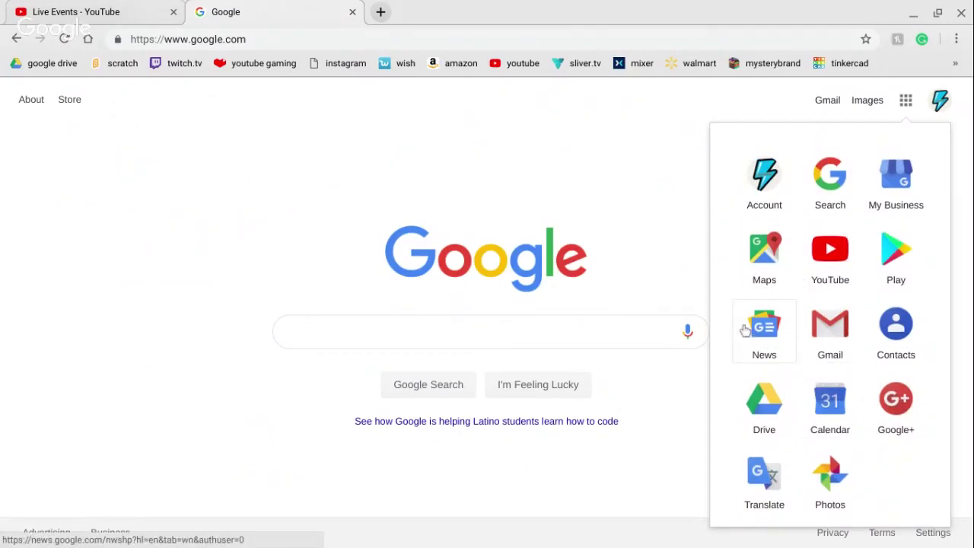
{"action": "left_click", "coordinate": [787, 182]}
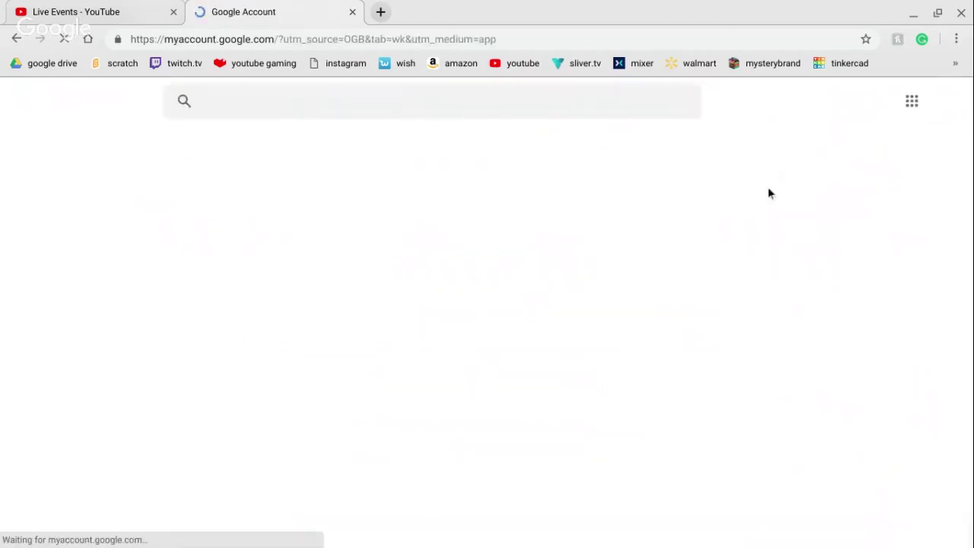
{"action": "scroll", "coordinate": [453, 263], "scroll_direction": "down", "scroll_amount": 1}
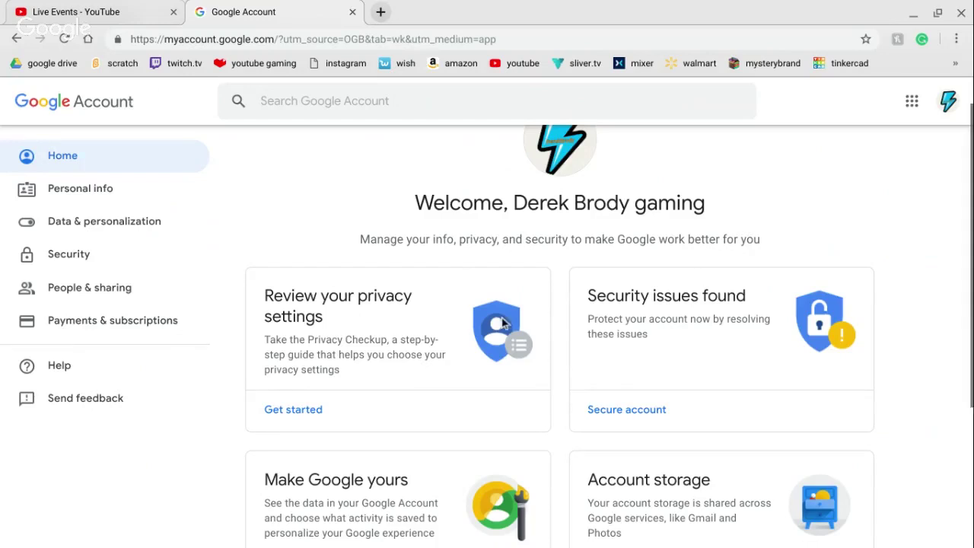
{"action": "scroll", "coordinate": [533, 344], "scroll_direction": "down", "scroll_amount": 4}
{"action": "scroll", "coordinate": [532, 343], "scroll_direction": "down", "scroll_amount": 1}
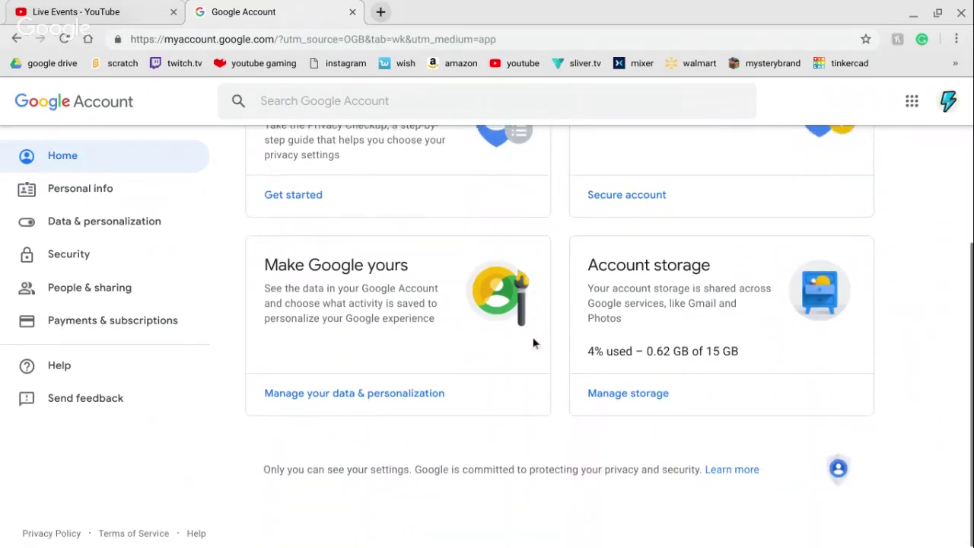
{"action": "scroll", "coordinate": [533, 344], "scroll_direction": "up", "scroll_amount": 6}
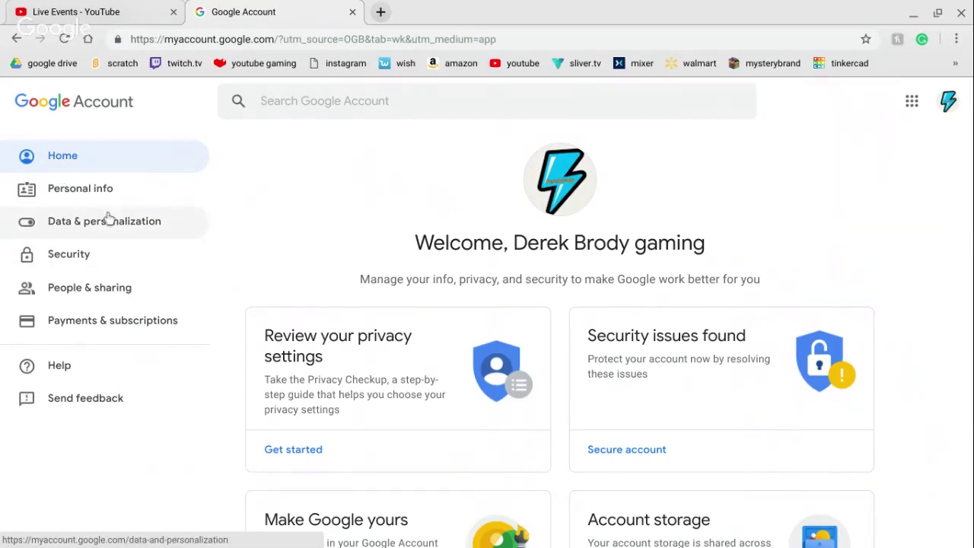
{"action": "scroll", "coordinate": [337, 340], "scroll_direction": "down", "scroll_amount": 1}
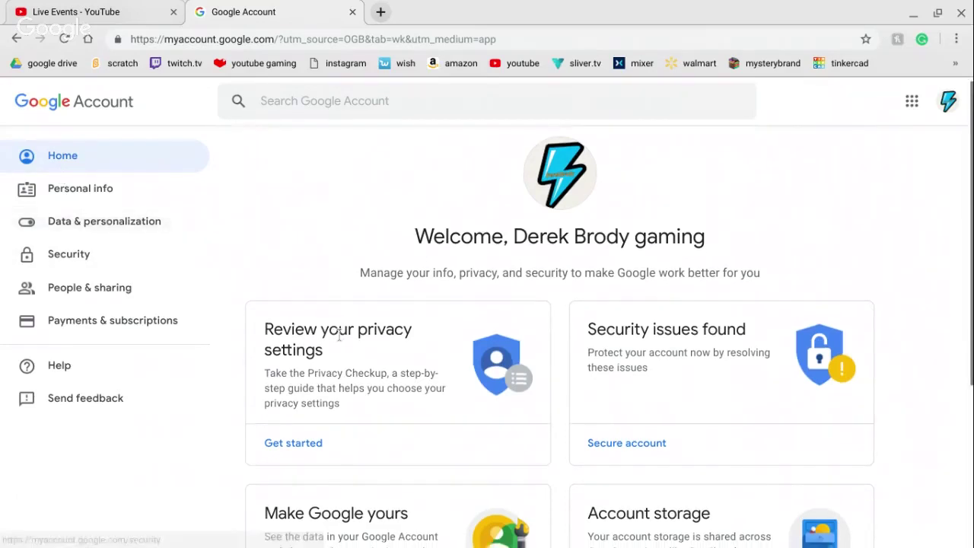
{"action": "scroll", "coordinate": [435, 329], "scroll_direction": "up", "scroll_amount": 1}
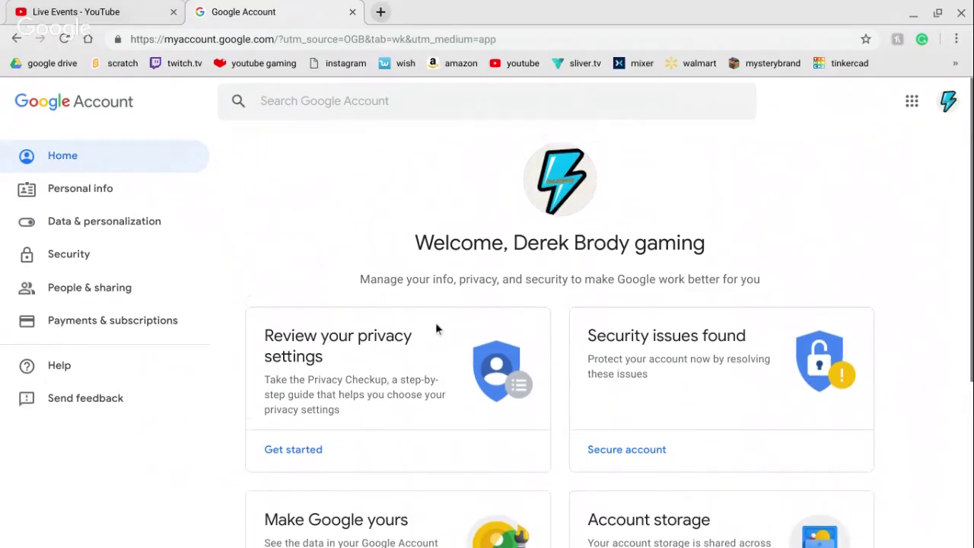
{"action": "scroll", "coordinate": [436, 329], "scroll_direction": "down", "scroll_amount": 3}
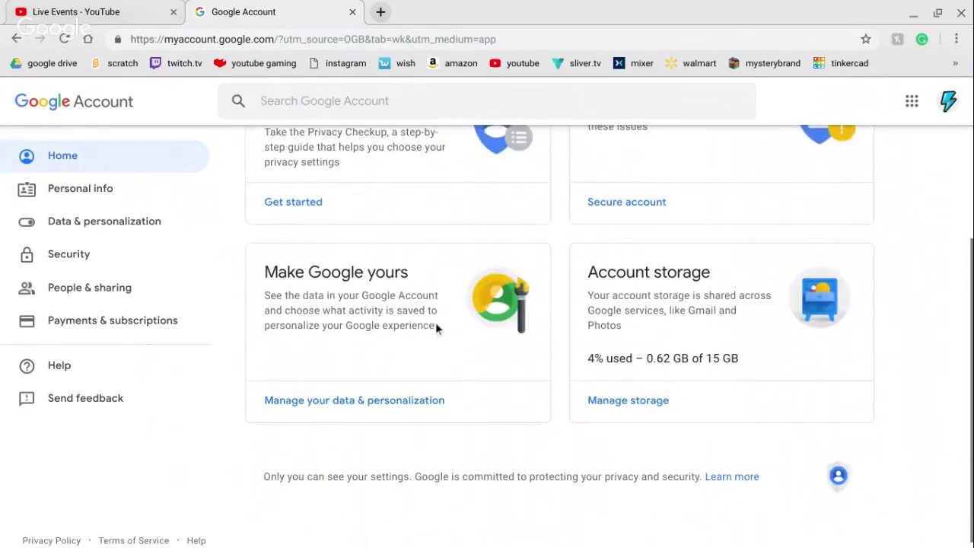
{"action": "scroll", "coordinate": [436, 325], "scroll_direction": "up", "scroll_amount": 3}
{"action": "left_click", "coordinate": [408, 102]}
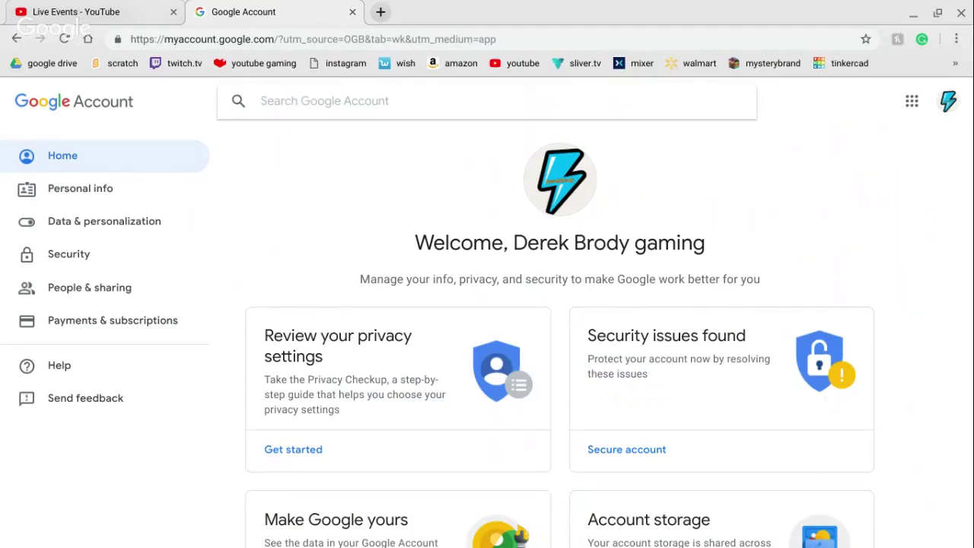
Search Account Help for 'create account' and start sign-up from the 'Create a Google Account' article.
{"action": "type", "text": "cr"}
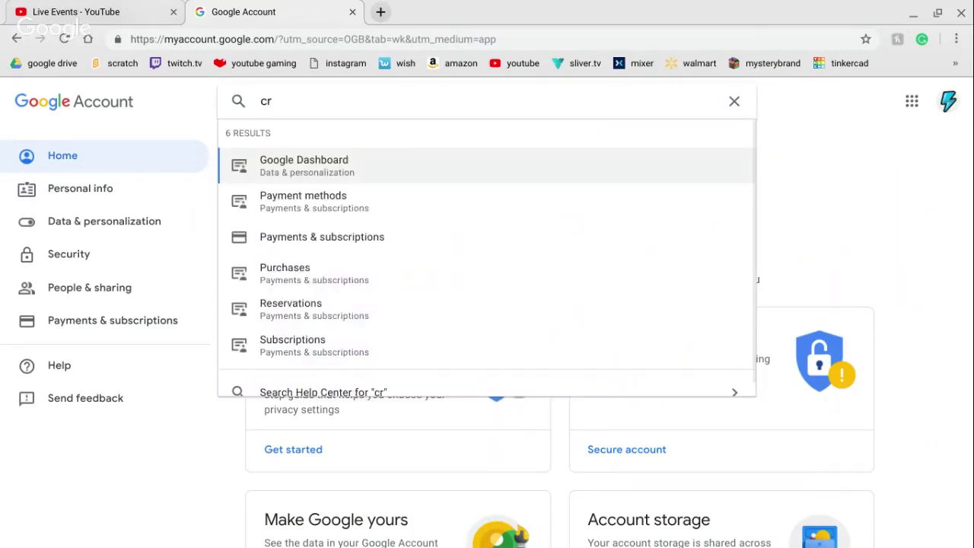
{"action": "type", "text": "ea"}
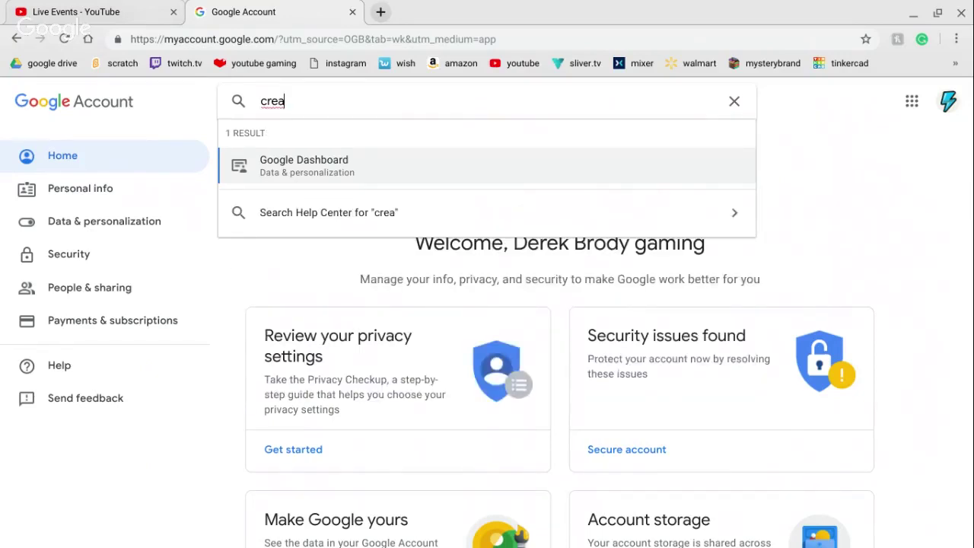
{"action": "type", "text": "te ac"}
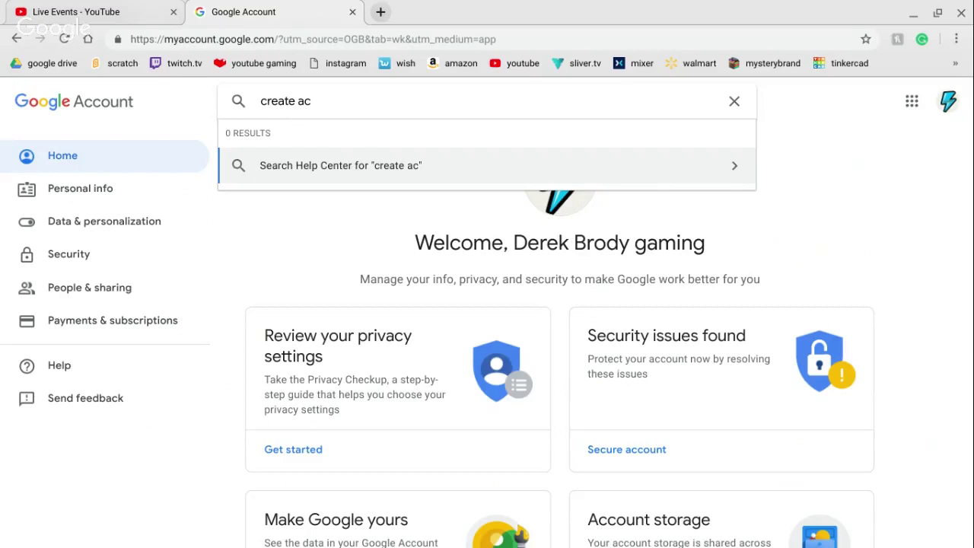
{"action": "type", "text": "count"}
{"action": "key", "text": "Return"}
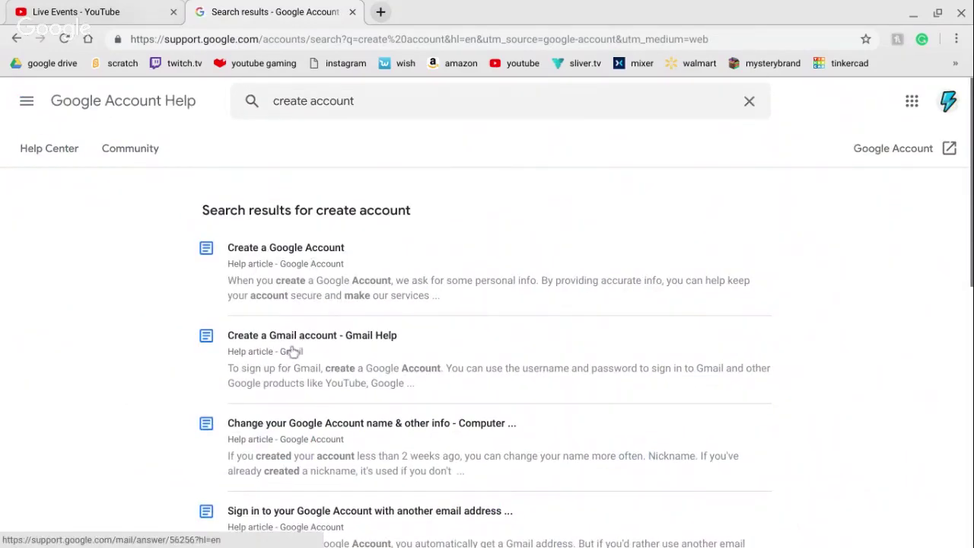
{"action": "left_click", "coordinate": [257, 250]}
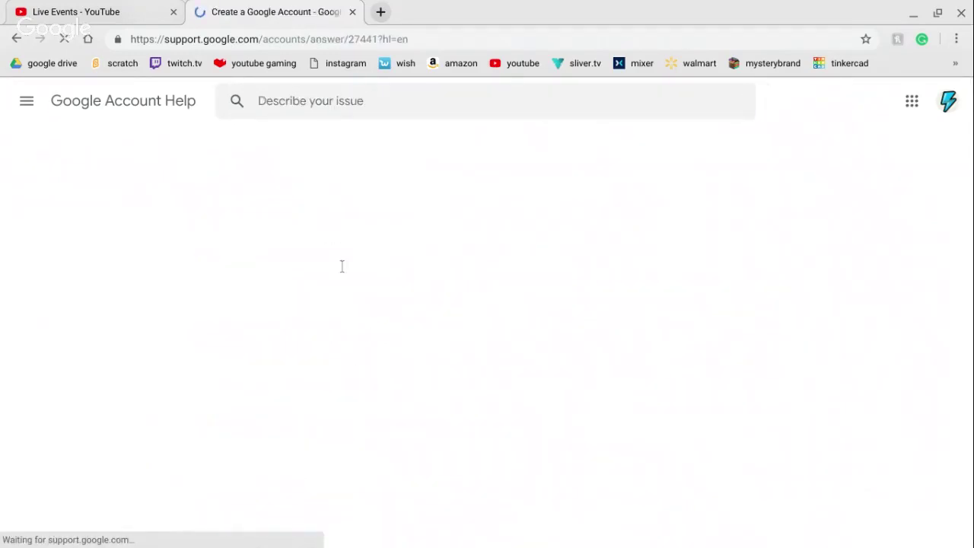
{"action": "scroll", "coordinate": [304, 305], "scroll_direction": "down", "scroll_amount": 1}
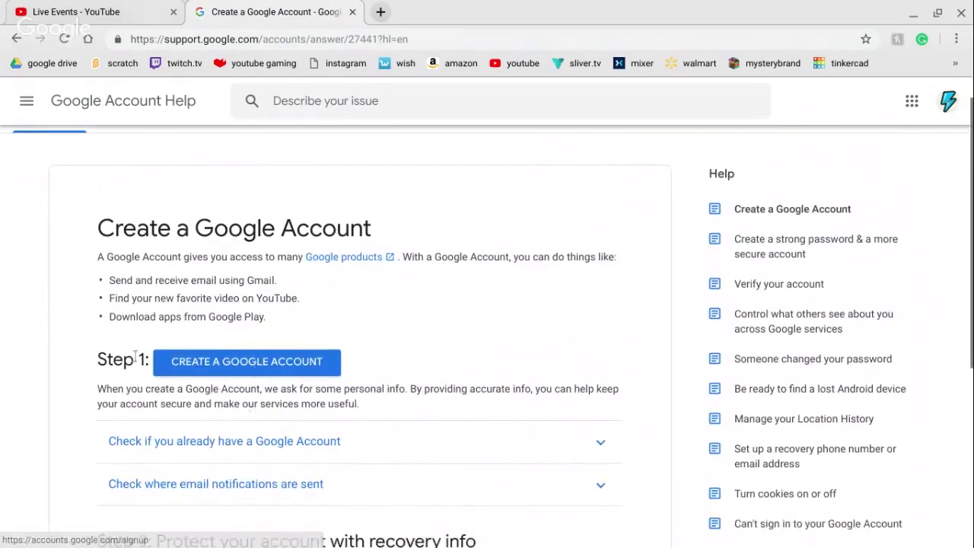
{"action": "left_click", "coordinate": [251, 364]}
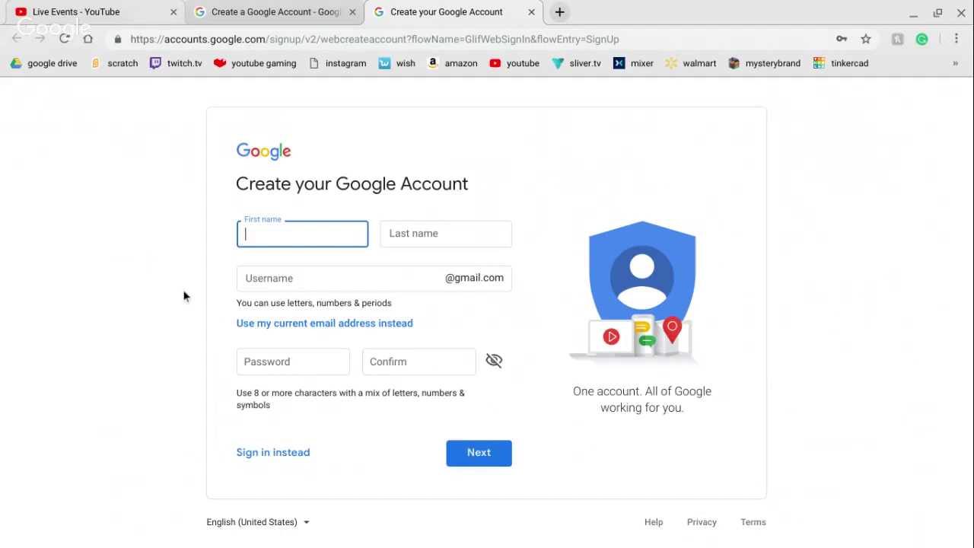
Enter the new account's first and last name and keep the suggested username.
{"action": "type", "text": "Bob"}
{"action": "left_click", "coordinate": [439, 242]}
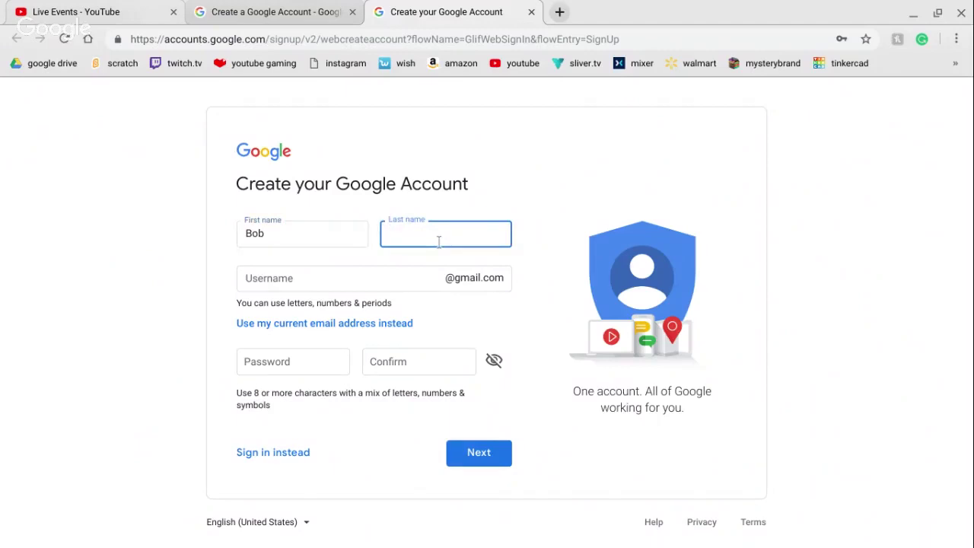
{"action": "type", "text": "Bob"}
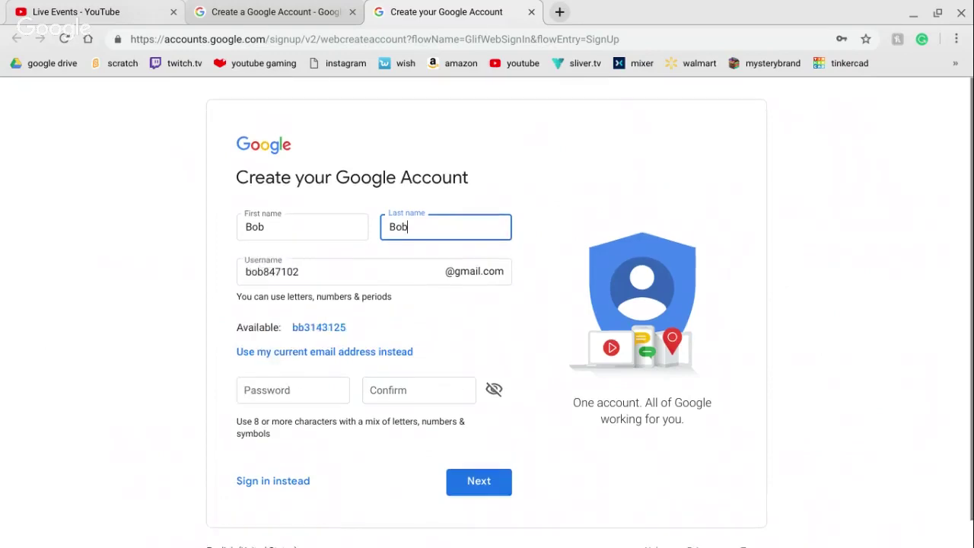
{"action": "type", "text": "er"}
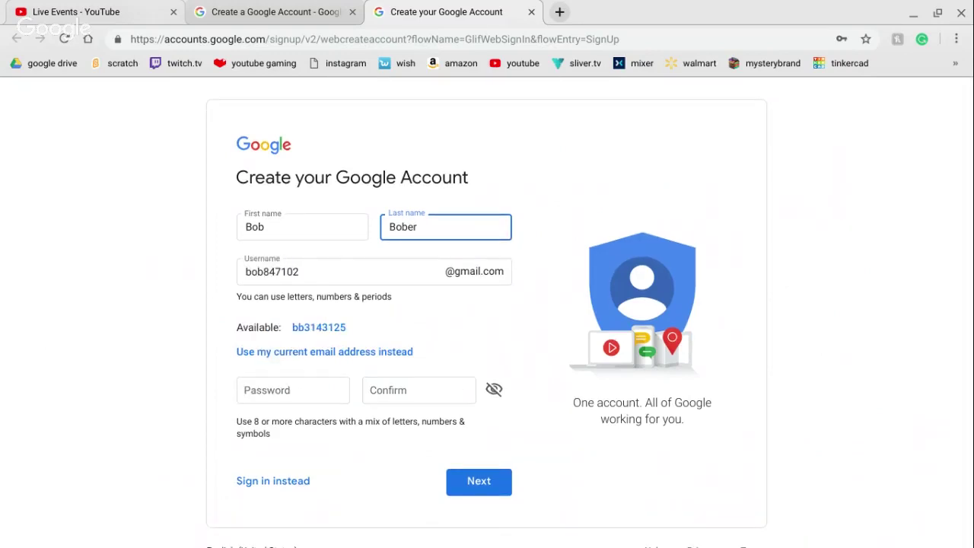
{"action": "left_click", "coordinate": [364, 277]}
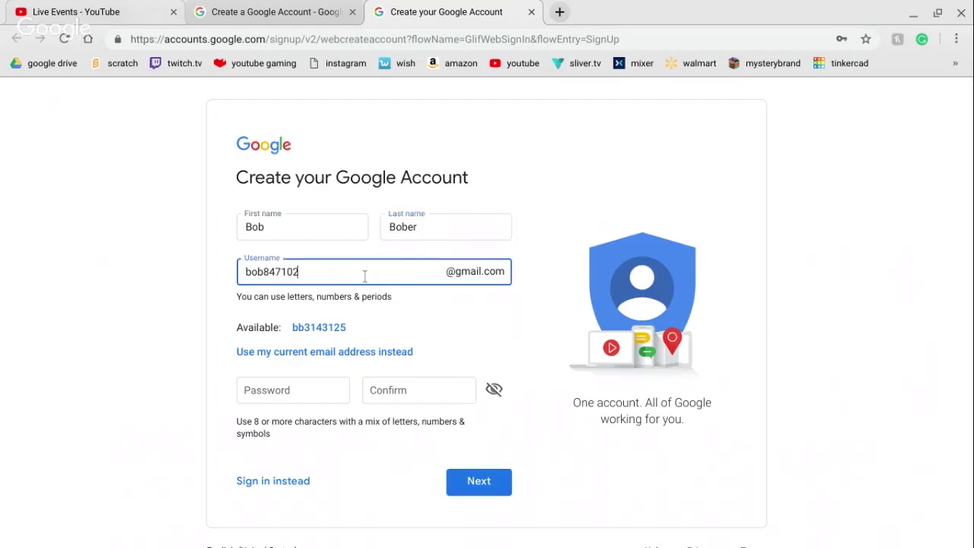
{"action": "left_click_drag", "start_coordinate": [362, 276], "coordinate": [236, 279]}
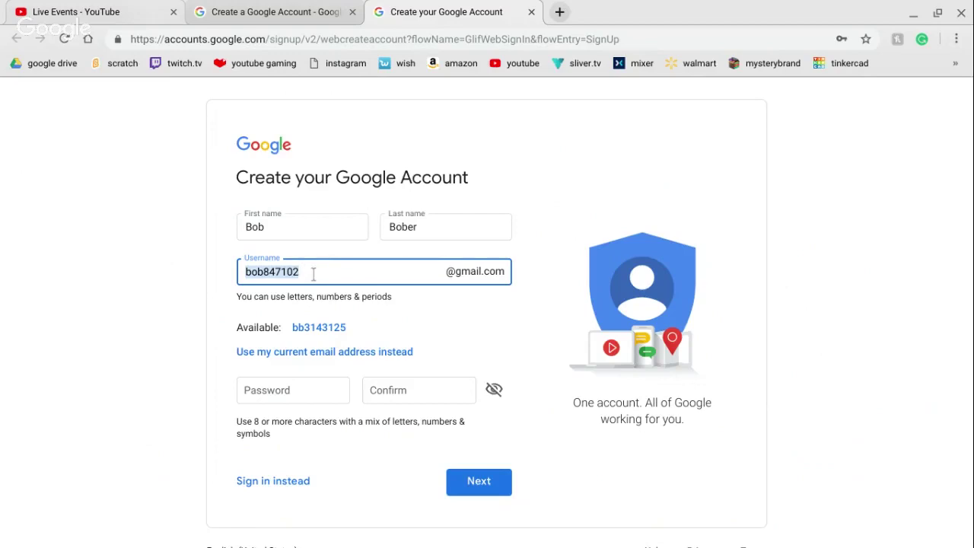
{"action": "left_click", "coordinate": [314, 275]}
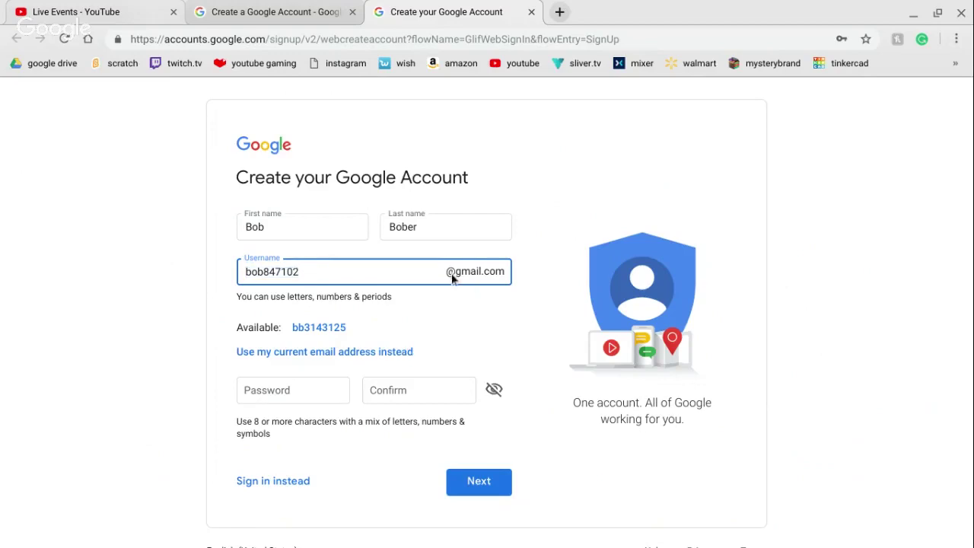
Enter and confirm a five-character password, show it in plain text, and try submitting.
{"action": "left_click", "coordinate": [312, 402]}
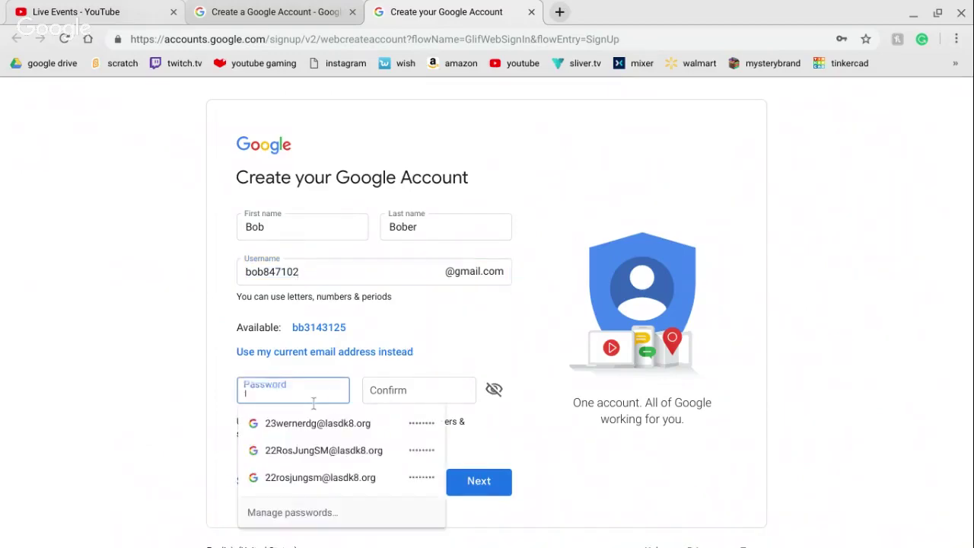
{"action": "key", "text": "Tab"}
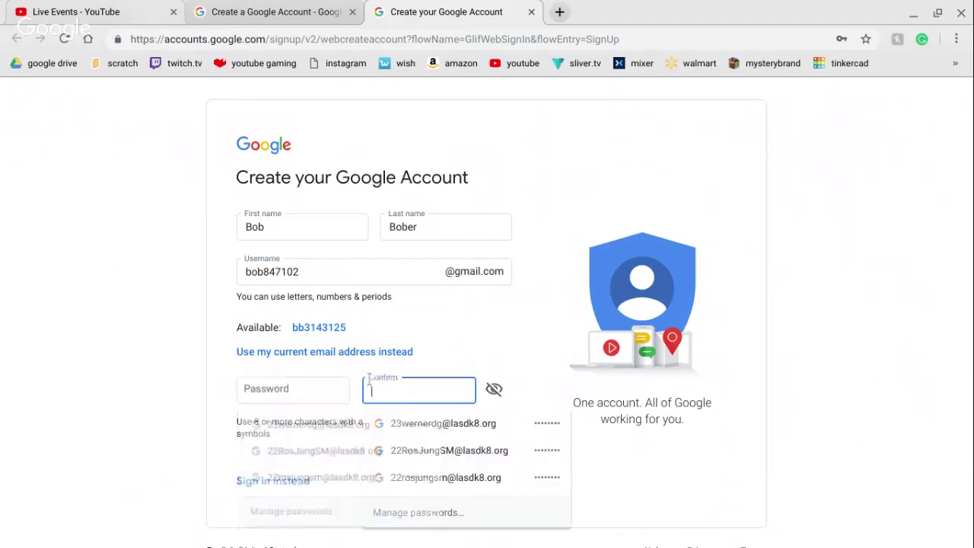
{"action": "left_click", "coordinate": [328, 391]}
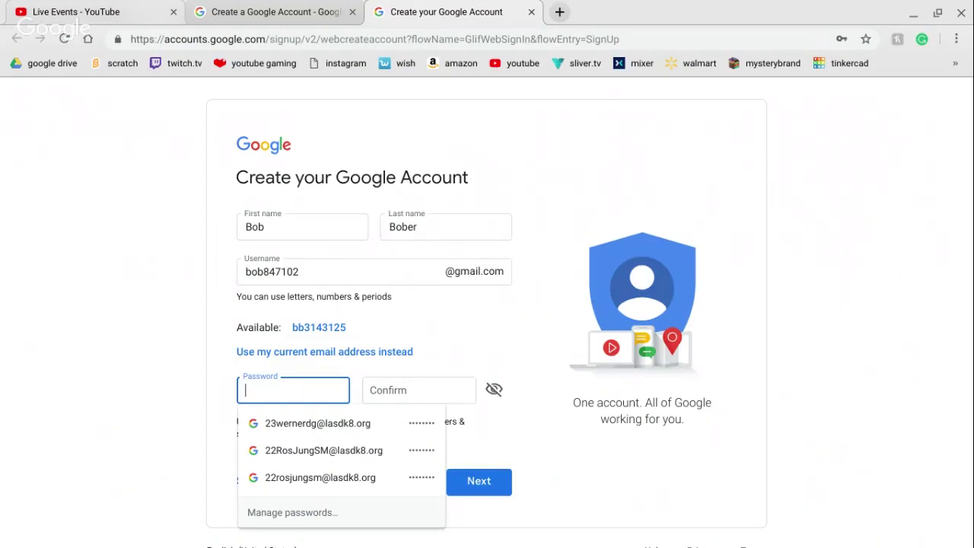
{"action": "type", "text": "••"}
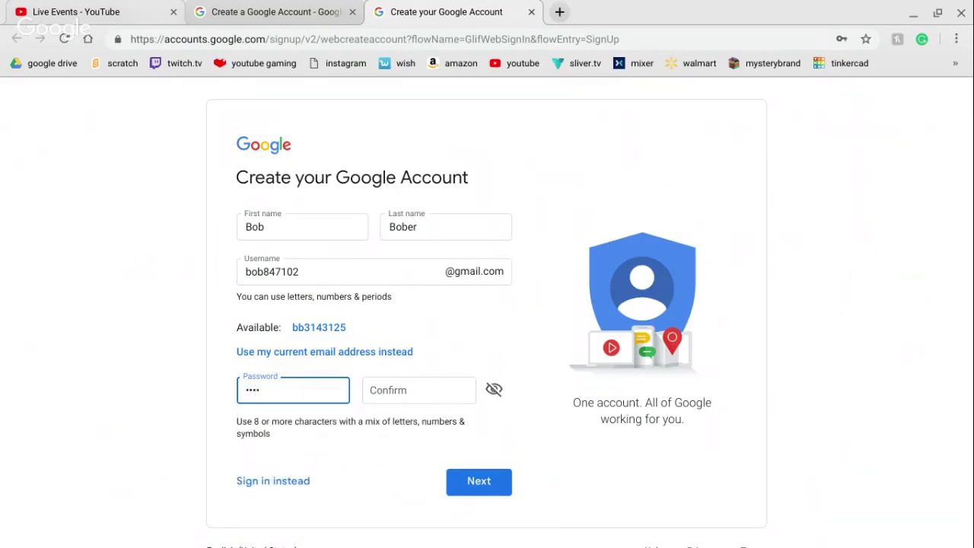
{"action": "key", "text": "BackSpace"}
{"action": "key", "text": "BackSpace"}
{"action": "type", "text": "•••••"}
{"action": "left_click", "coordinate": [423, 384]}
{"action": "type", "text": "•••••"}
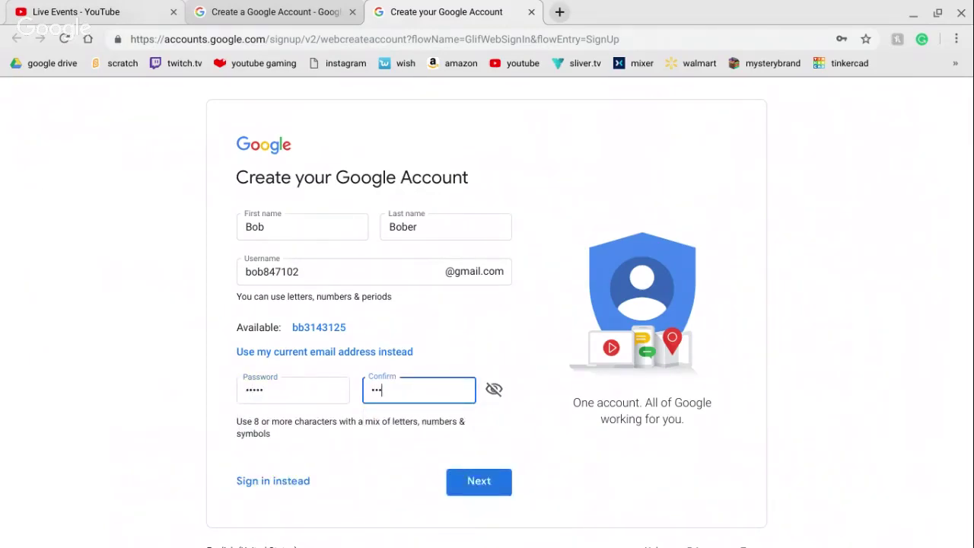
{"action": "left_click", "coordinate": [503, 390]}
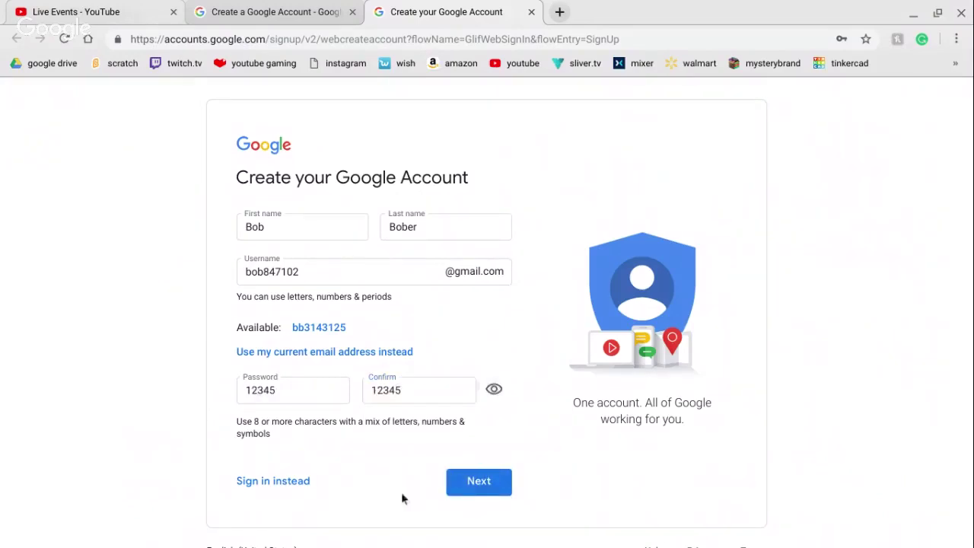
{"action": "left_click", "coordinate": [491, 483]}
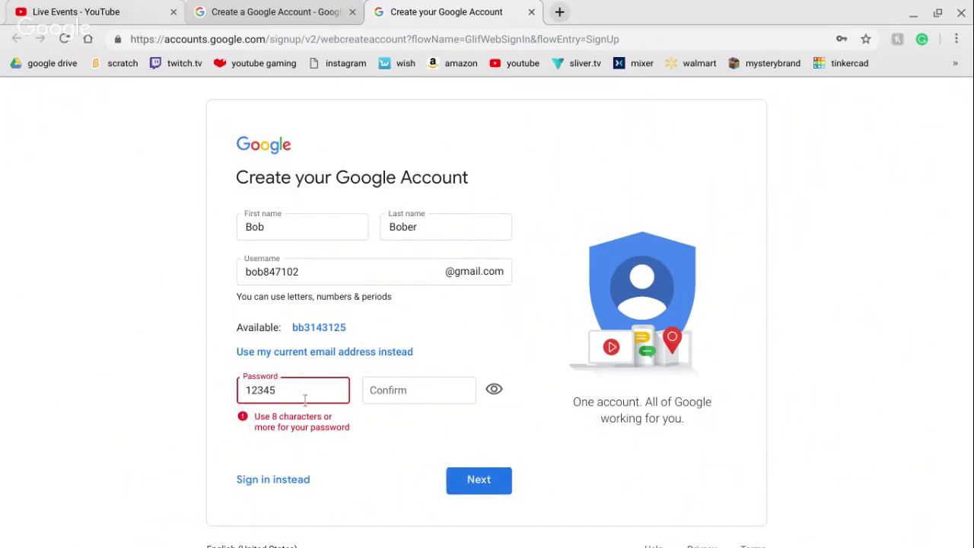
Replace the too-short password with a longer one, paste it into Confirm, and submit.
{"action": "key", "text": "BackSpace"}
{"action": "key", "text": "BackSpace"}
{"action": "key", "text": "BackSpace"}
{"action": "key", "text": "BackSpace"}
{"action": "key", "text": "BackSpace"}
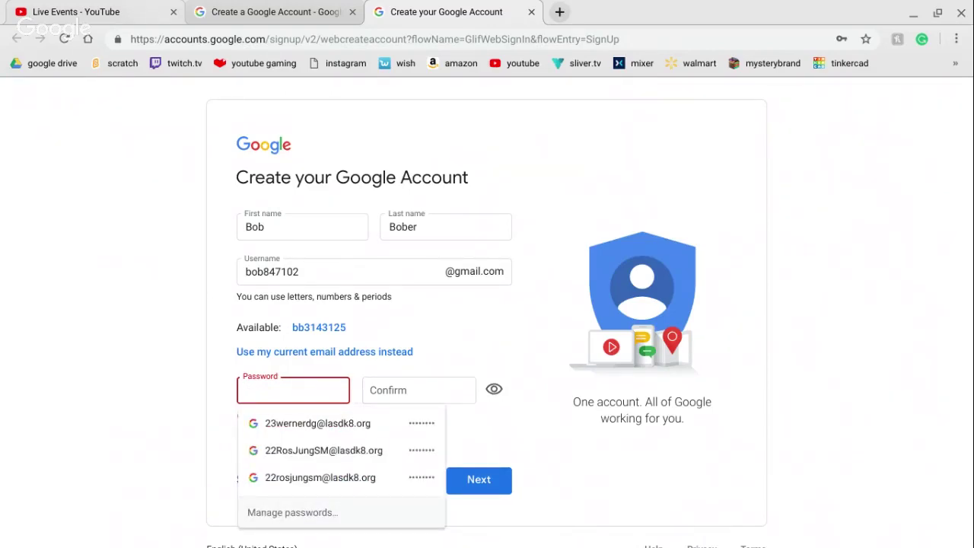
{"action": "key", "text": "BackSpace"}
{"action": "key", "text": "BackSpace"}
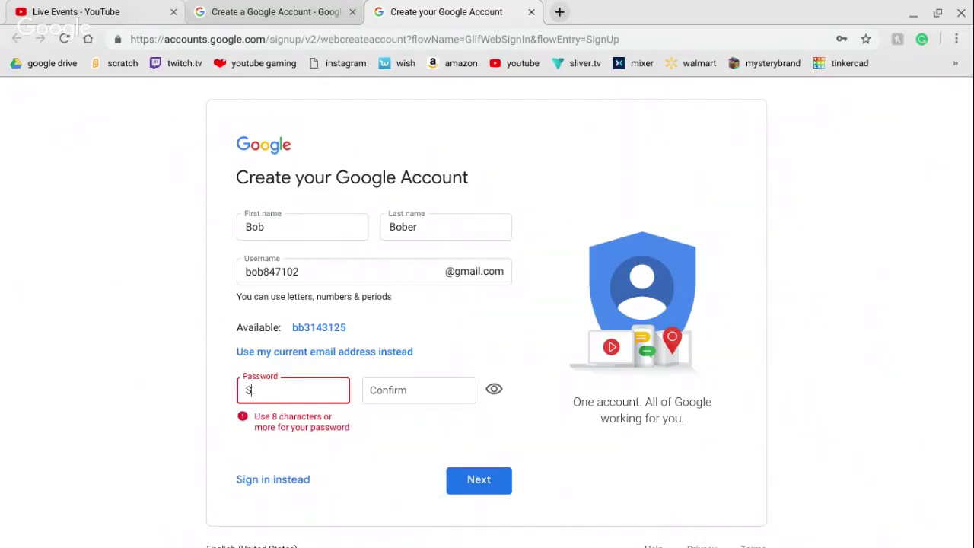
{"action": "left_click_drag", "start_coordinate": [320, 392], "coordinate": [211, 396]}
{"action": "key", "text": "ctrl+c"}
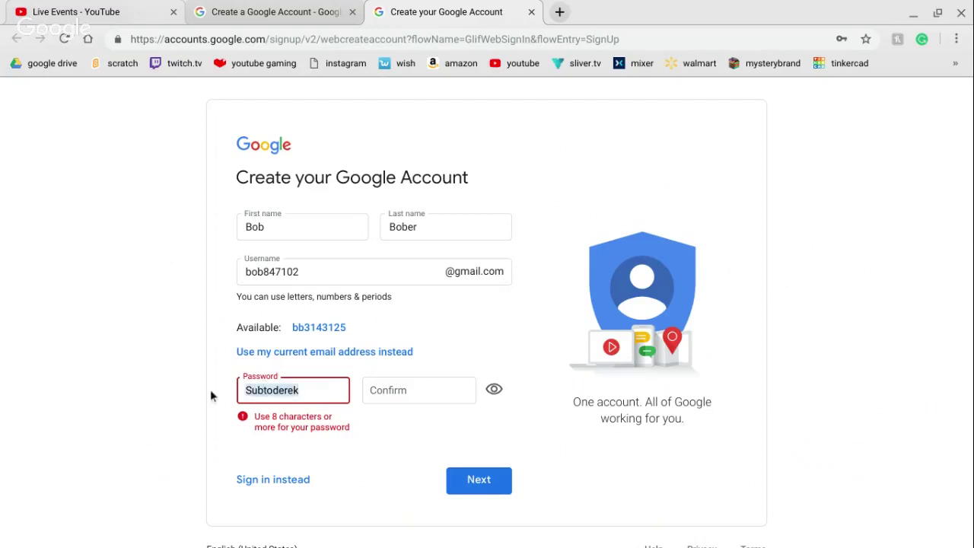
{"action": "left_click", "coordinate": [420, 386]}
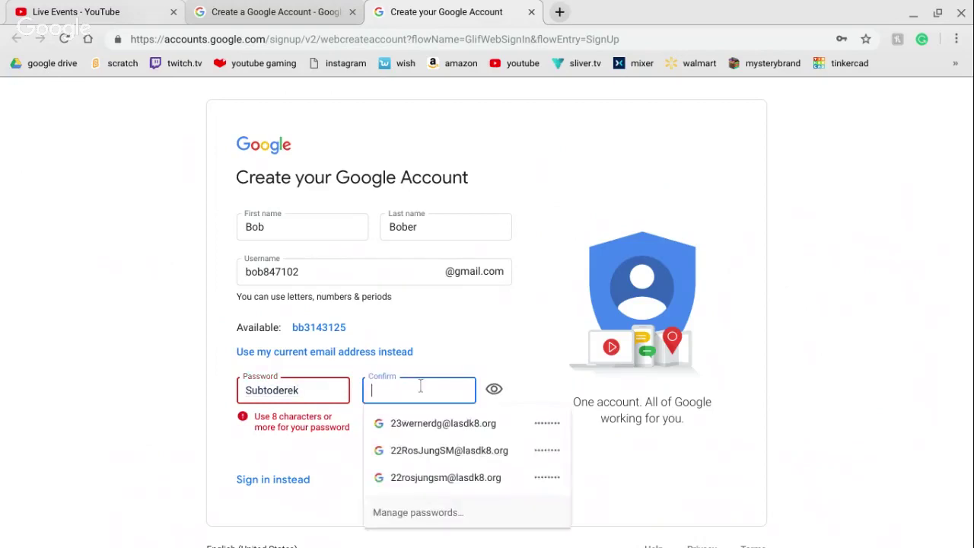
{"action": "key", "text": "ctrl+v"}
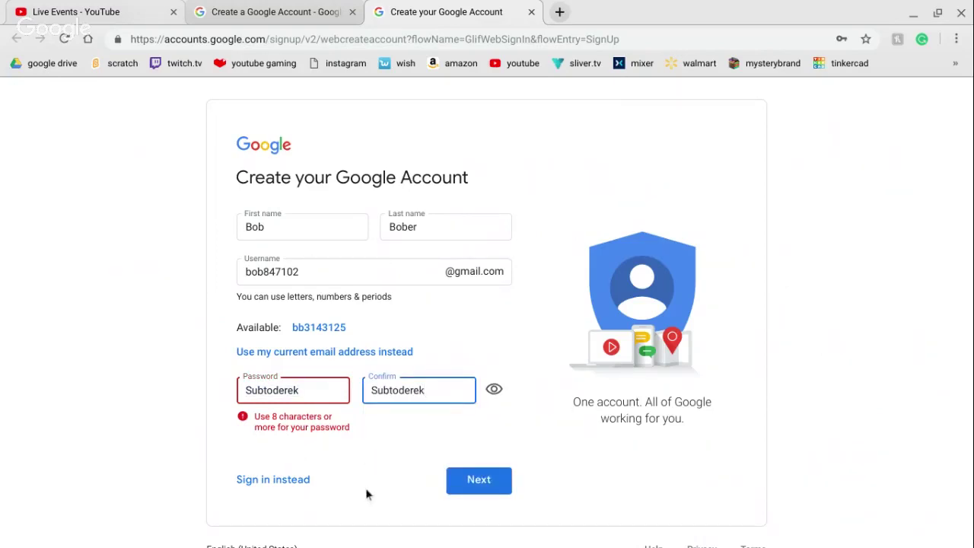
{"action": "left_click", "coordinate": [480, 490]}
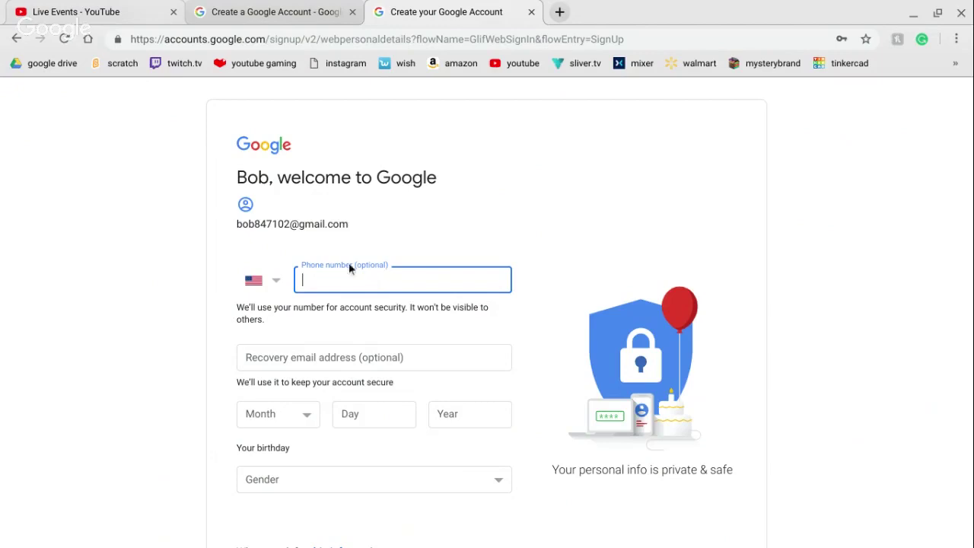
Leave the phone country code set to United States.
{"action": "left_click", "coordinate": [275, 284]}
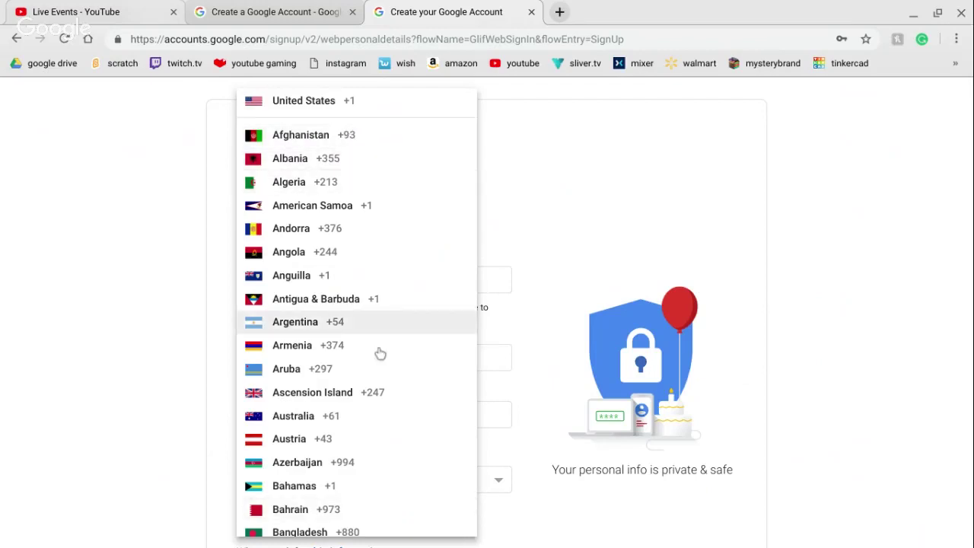
{"action": "left_click", "coordinate": [558, 233]}
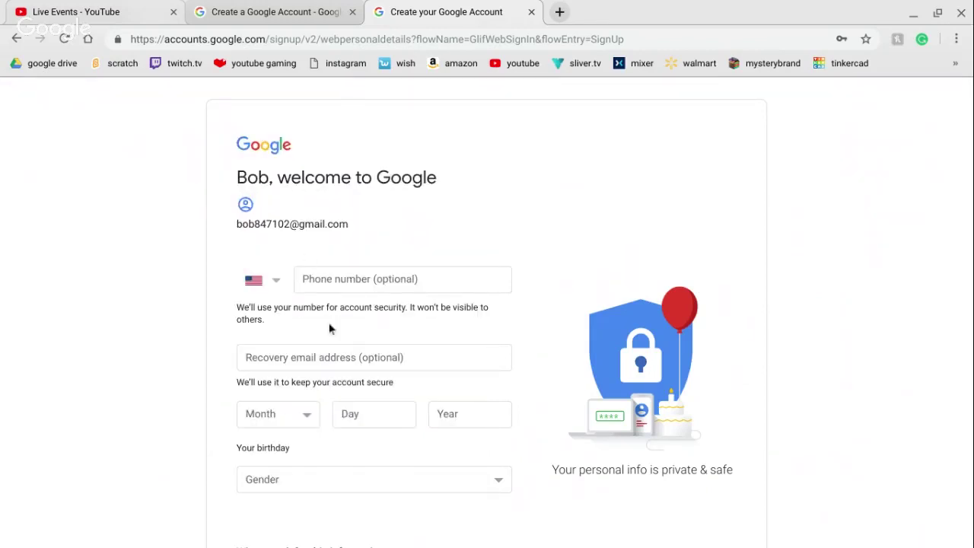
{"action": "left_click", "coordinate": [262, 280]}
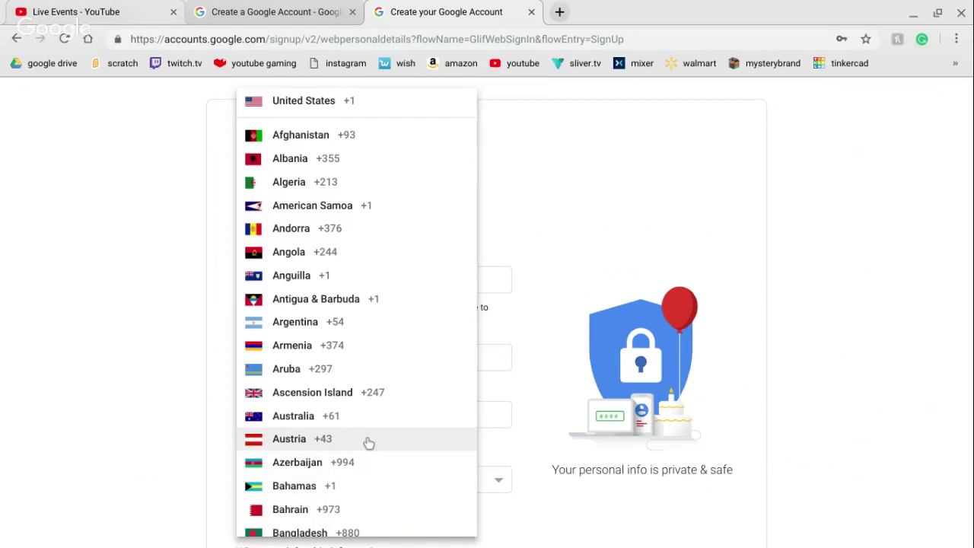
{"action": "left_click", "coordinate": [599, 243]}
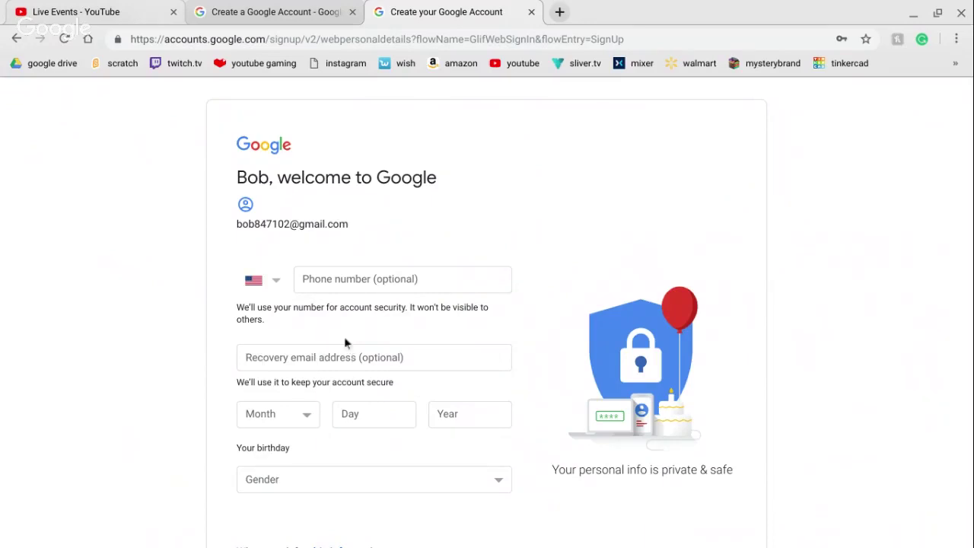
Set the birthday to July 12, 2002.
{"action": "left_click", "coordinate": [274, 413]}
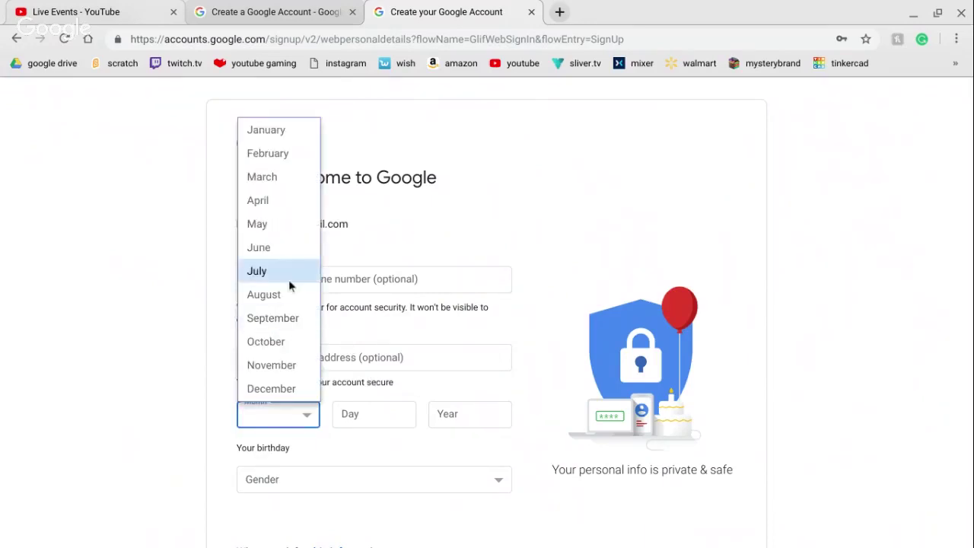
{"action": "left_click", "coordinate": [289, 274]}
{"action": "key", "text": "Tab"}
{"action": "type", "text": "12"}
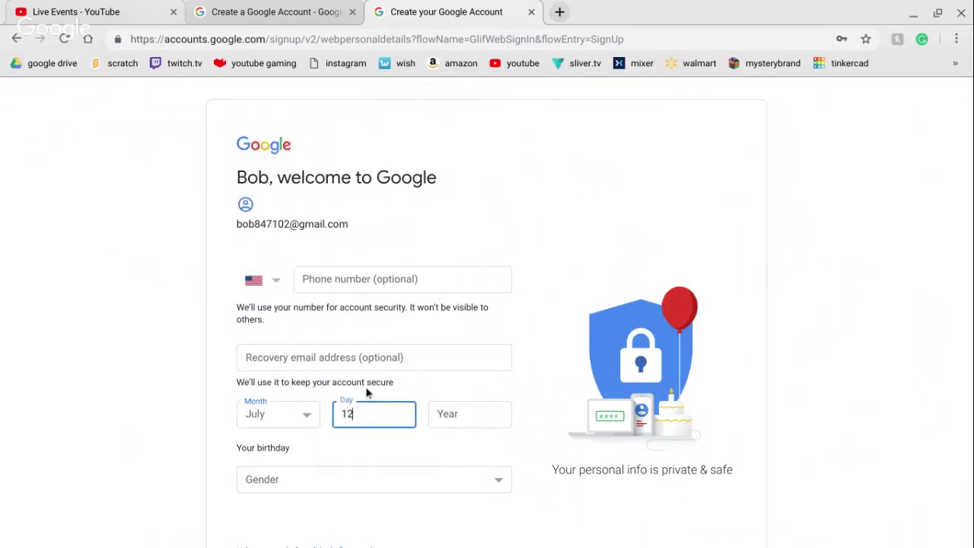
{"action": "left_click", "coordinate": [446, 418]}
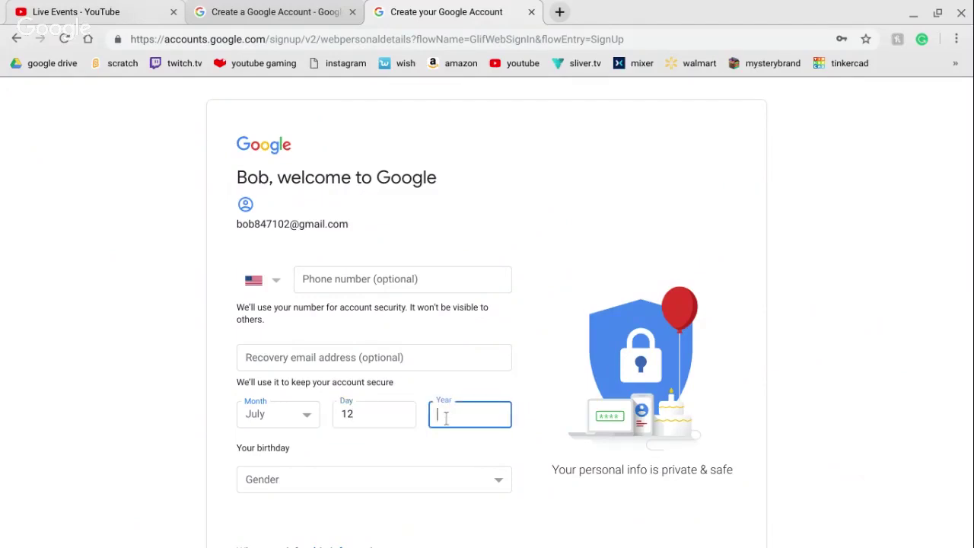
{"action": "key", "text": "BackSpace"}
Choose 'Rather not say' as the gender and submit the personal details.
{"action": "left_click", "coordinate": [454, 487]}
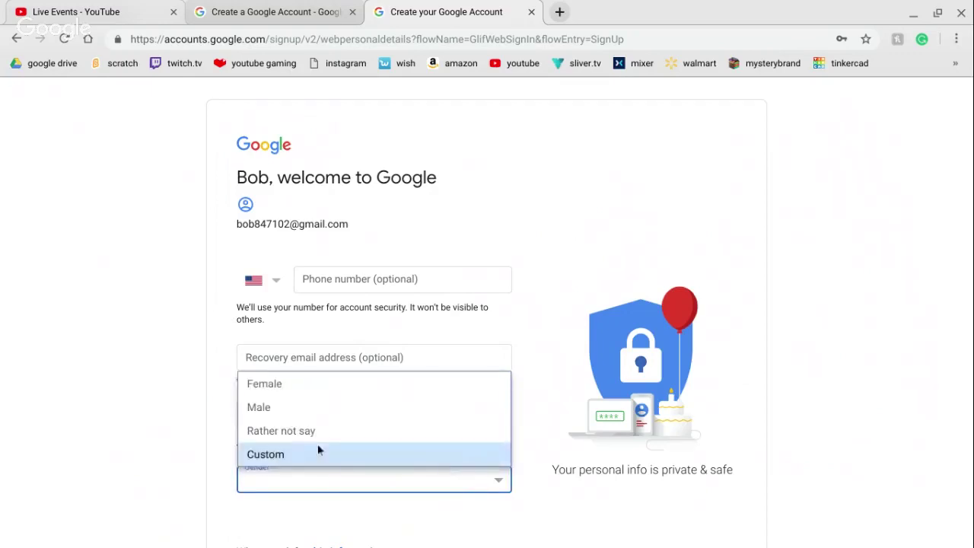
{"action": "left_click", "coordinate": [296, 433]}
{"action": "scroll", "coordinate": [333, 491], "scroll_direction": "down", "scroll_amount": 2}
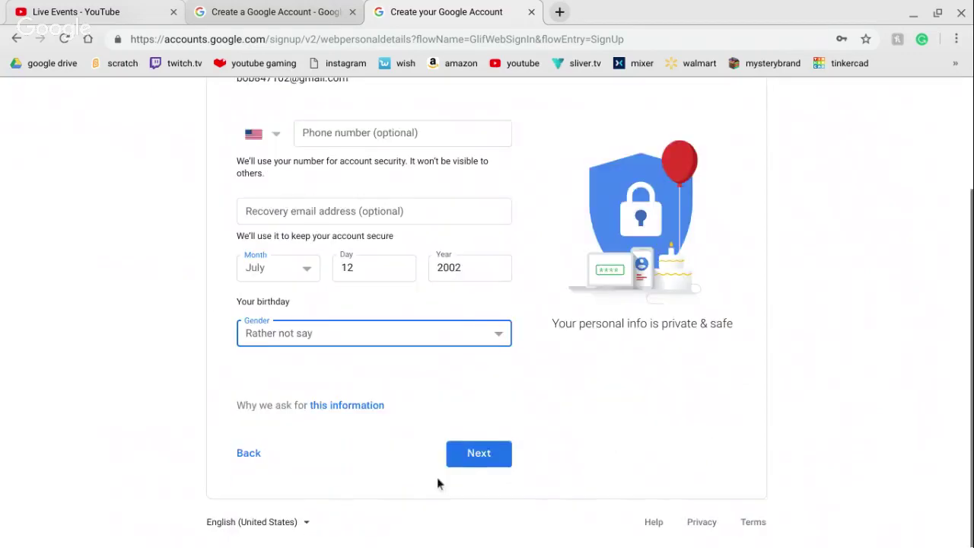
{"action": "left_click", "coordinate": [479, 453]}
{"action": "mouse_move", "coordinate": [354, 544]}
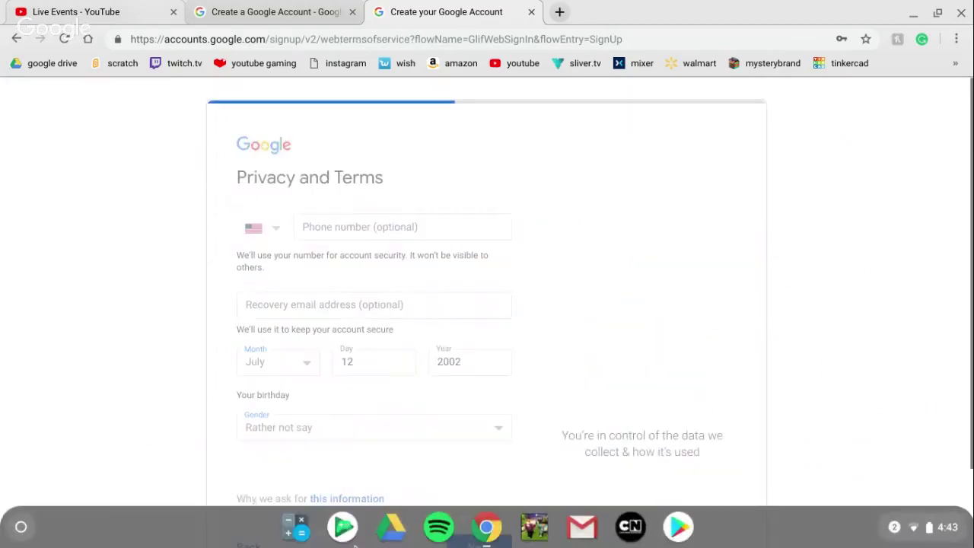
Scroll through the Privacy and Terms page and agree to create the account.
{"action": "scroll", "coordinate": [366, 390], "scroll_direction": "down", "scroll_amount": 10}
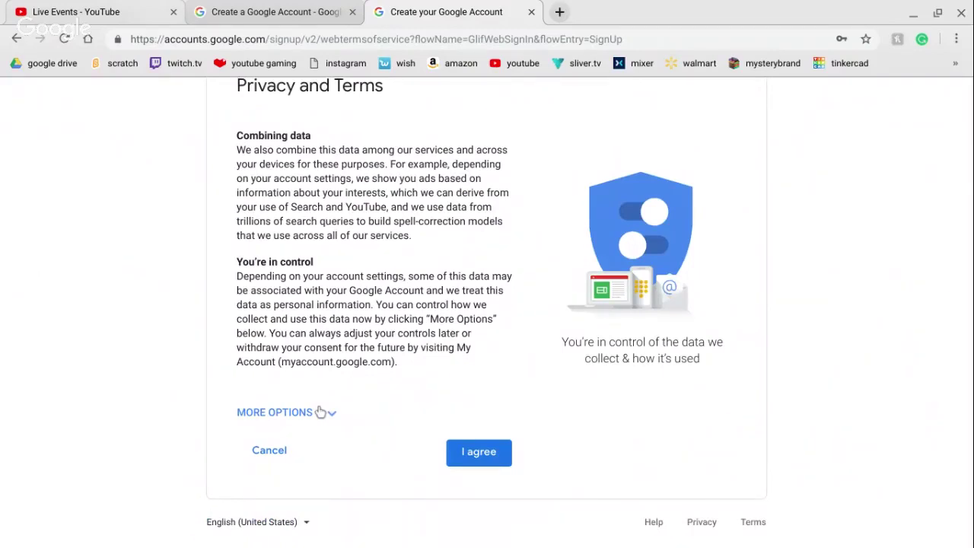
{"action": "left_click", "coordinate": [492, 469]}
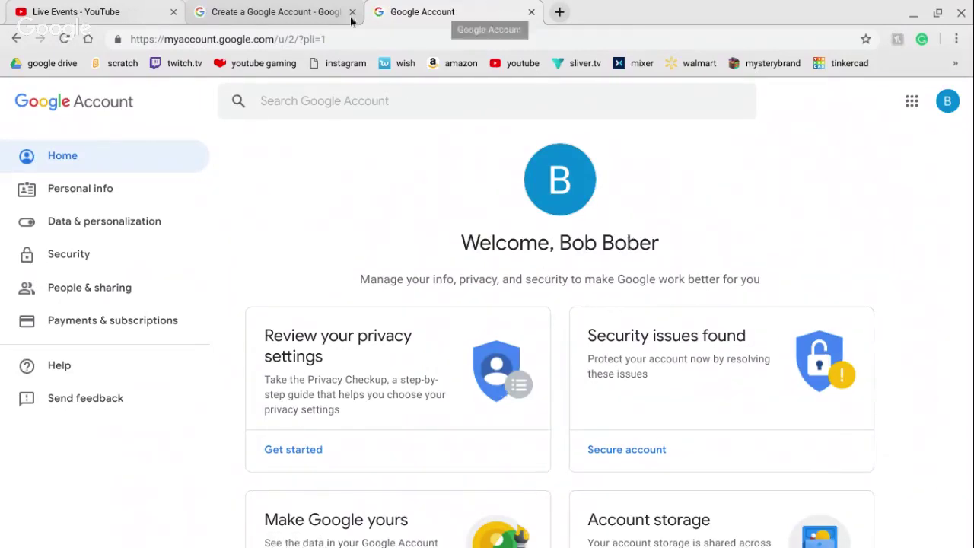
Close the account-creation help tab and start a new blank tab.
{"action": "left_click", "coordinate": [312, 13]}
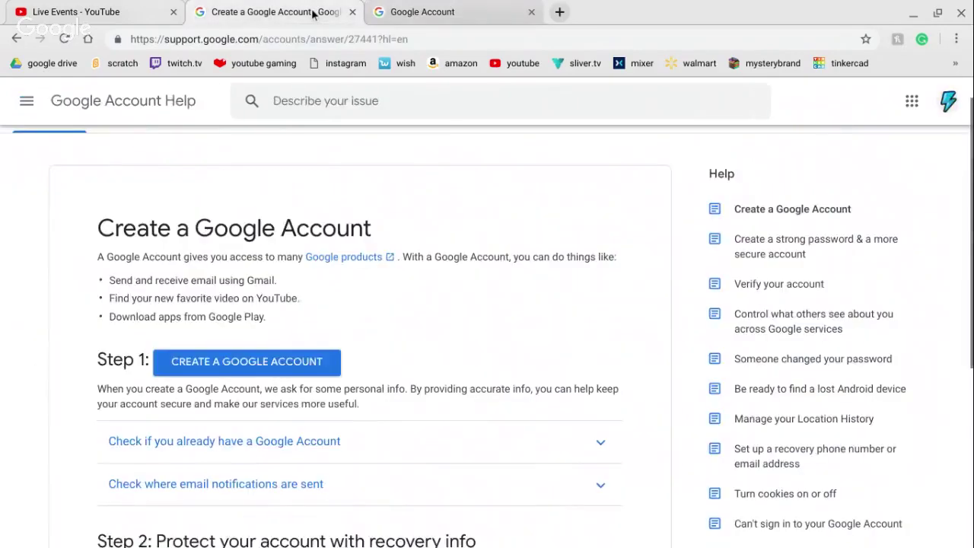
{"action": "left_click", "coordinate": [353, 12]}
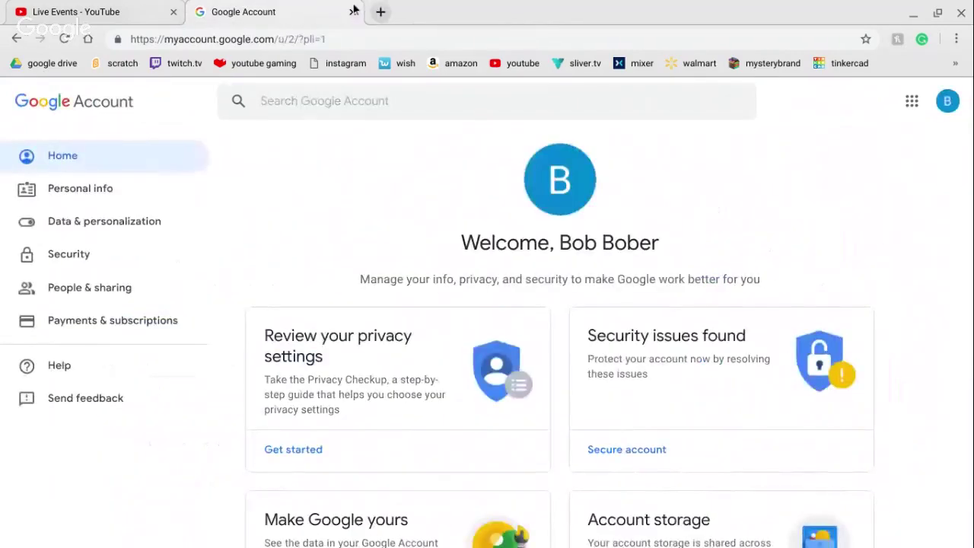
{"action": "left_click", "coordinate": [380, 12]}
Check that the new account appears in Chrome's signed-in accounts list, then dismiss it.
{"action": "left_click", "coordinate": [953, 103]}
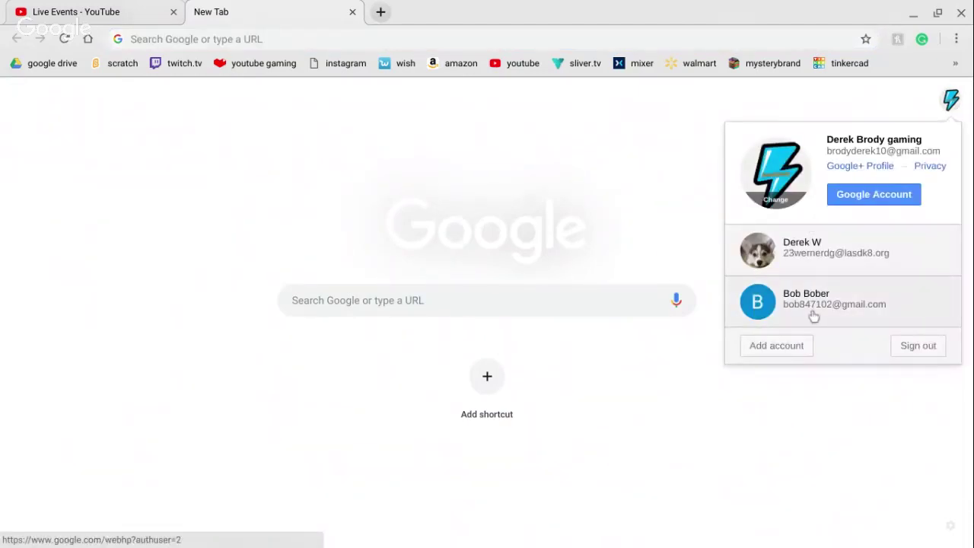
{"action": "left_click", "coordinate": [657, 249]}
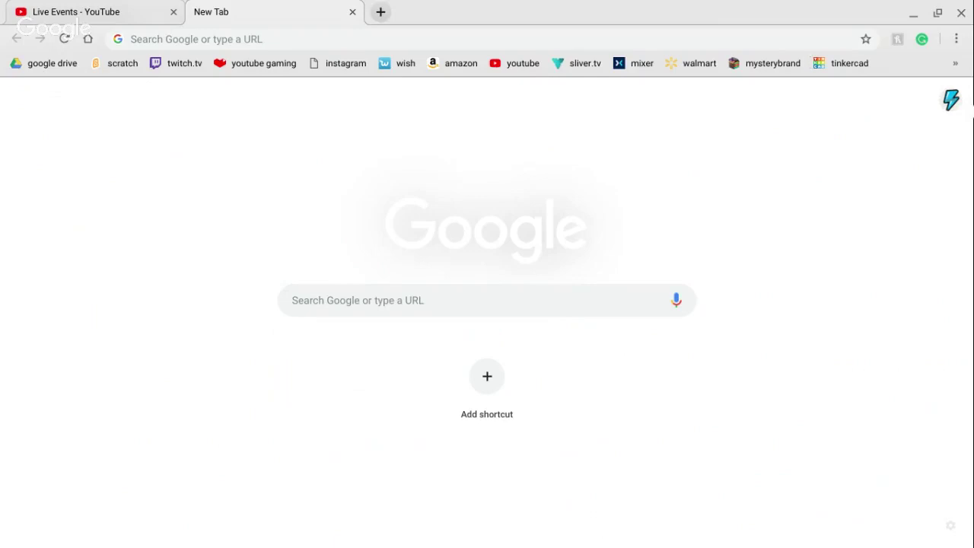
{"action": "double_click", "coordinate": [953, 91]}
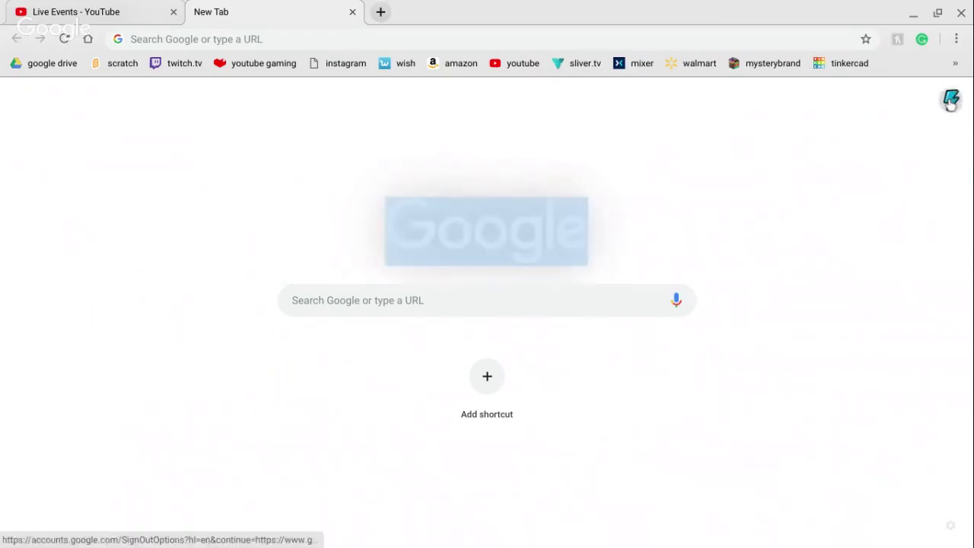
{"action": "left_click", "coordinate": [951, 98]}
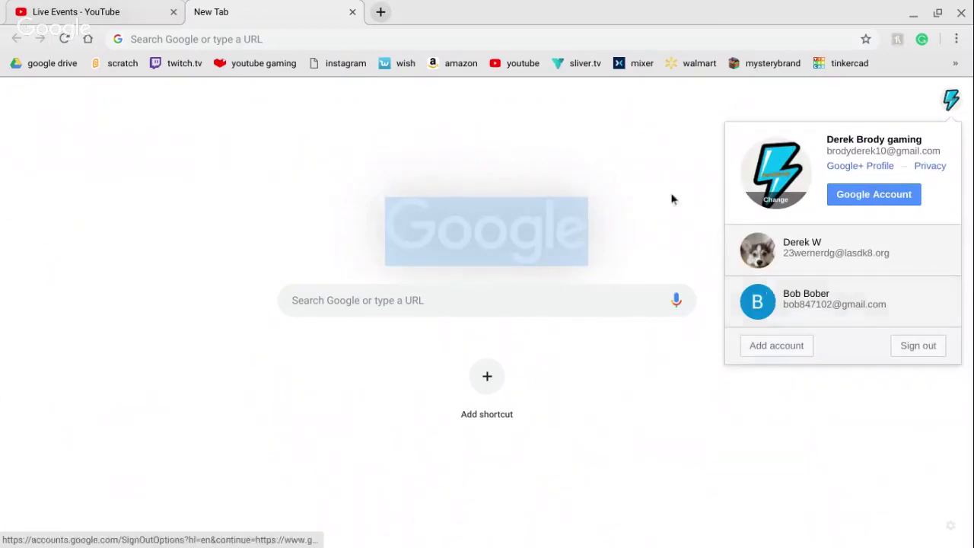
{"action": "left_click", "coordinate": [672, 199]}
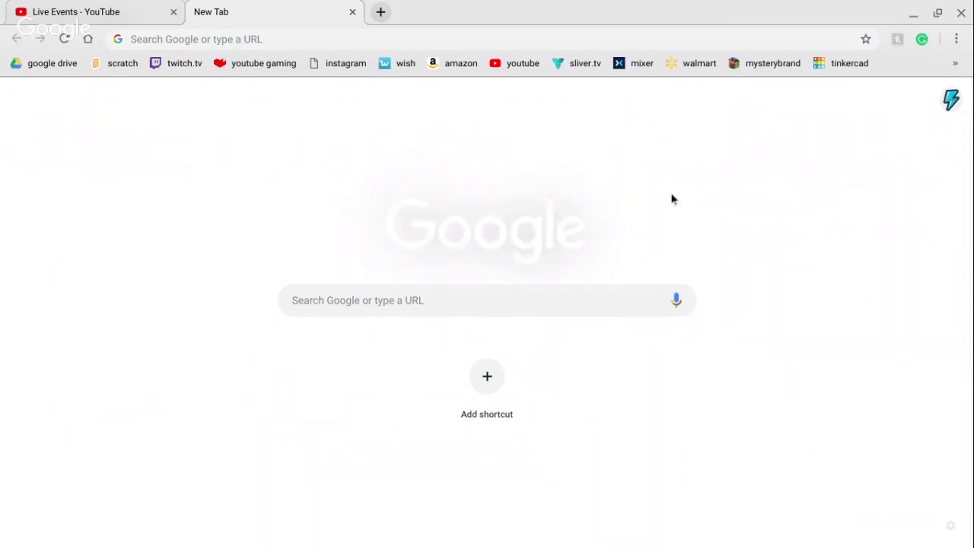